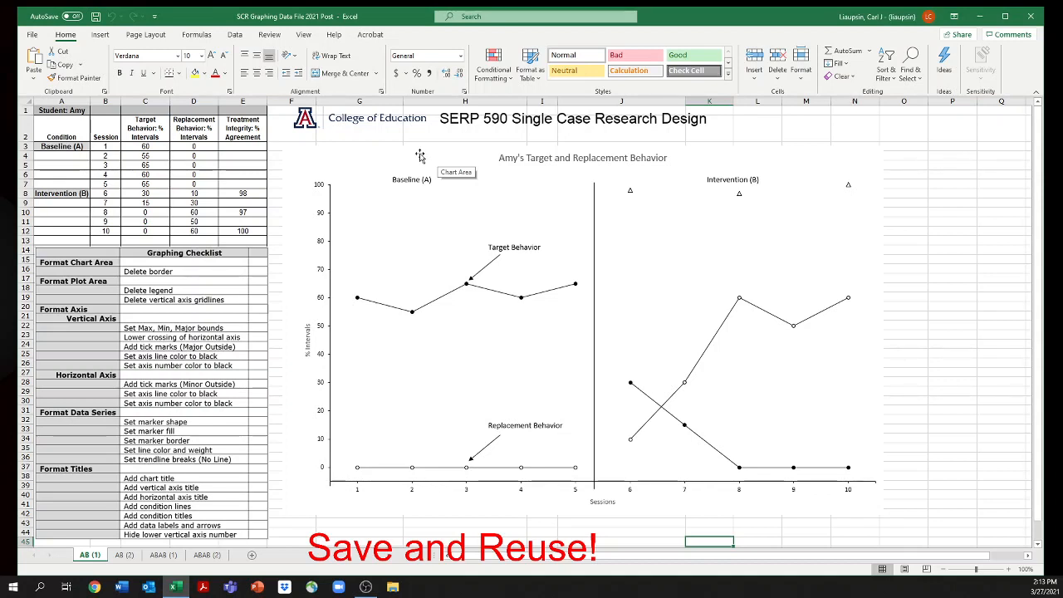
Step: Save the finished chart as a chart template named AB Chart, replacing the existing file
right_click(421, 156)
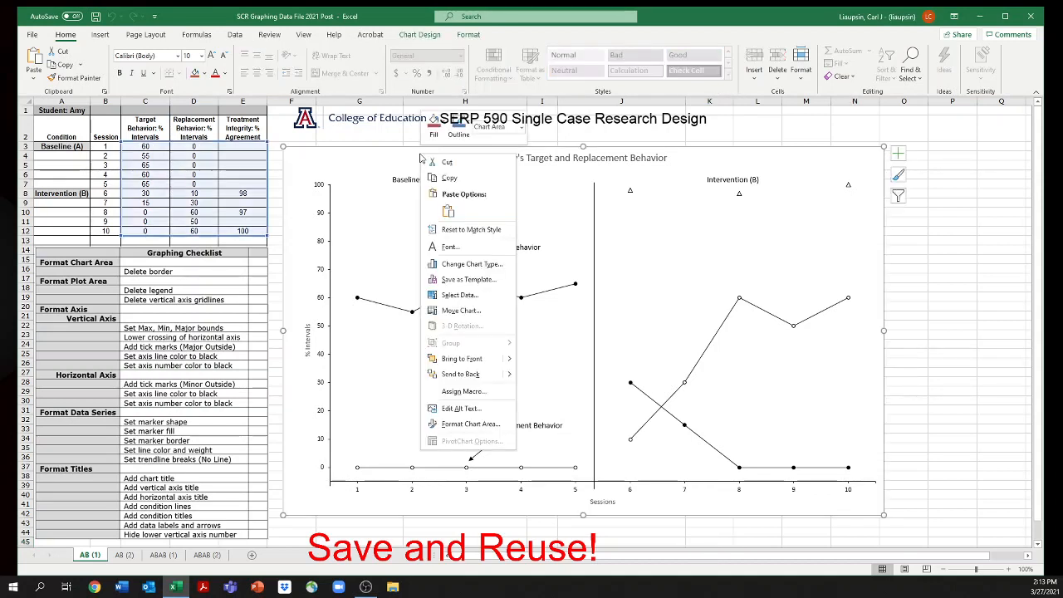
left_click(459, 281)
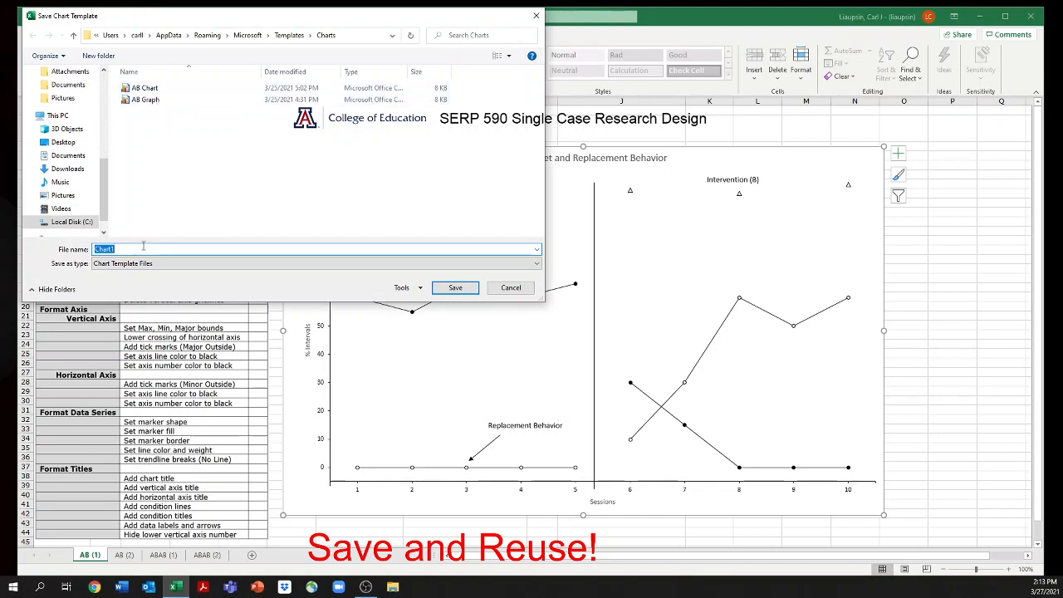
type("AB")
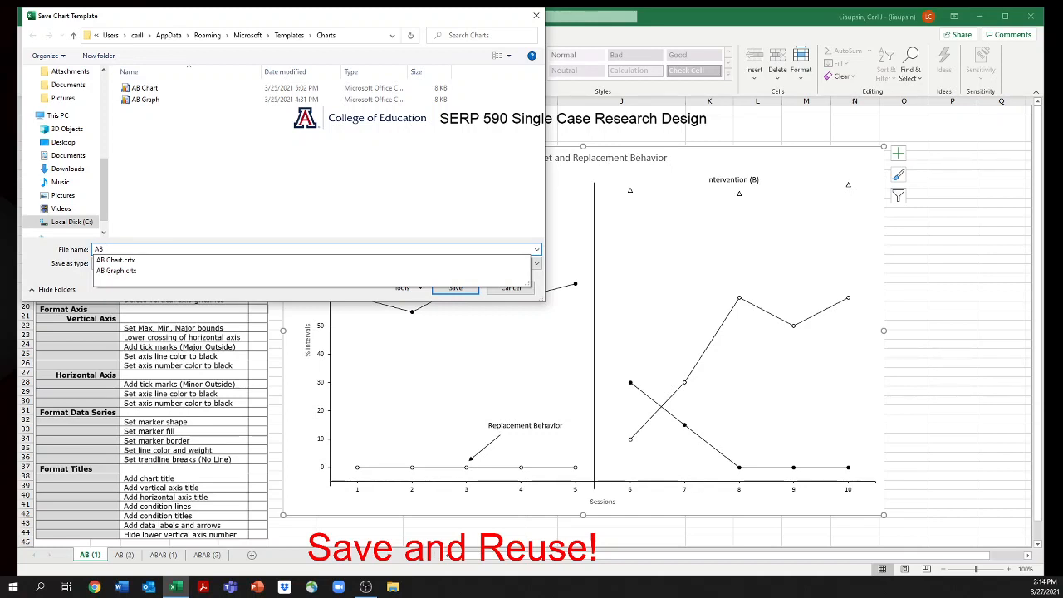
type("Chart")
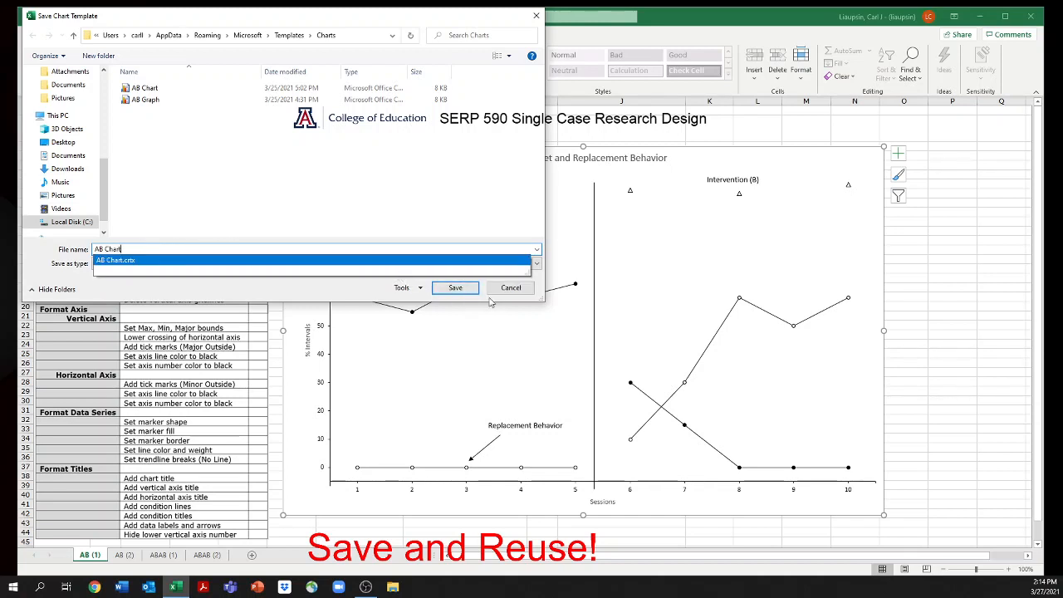
left_click(464, 288)
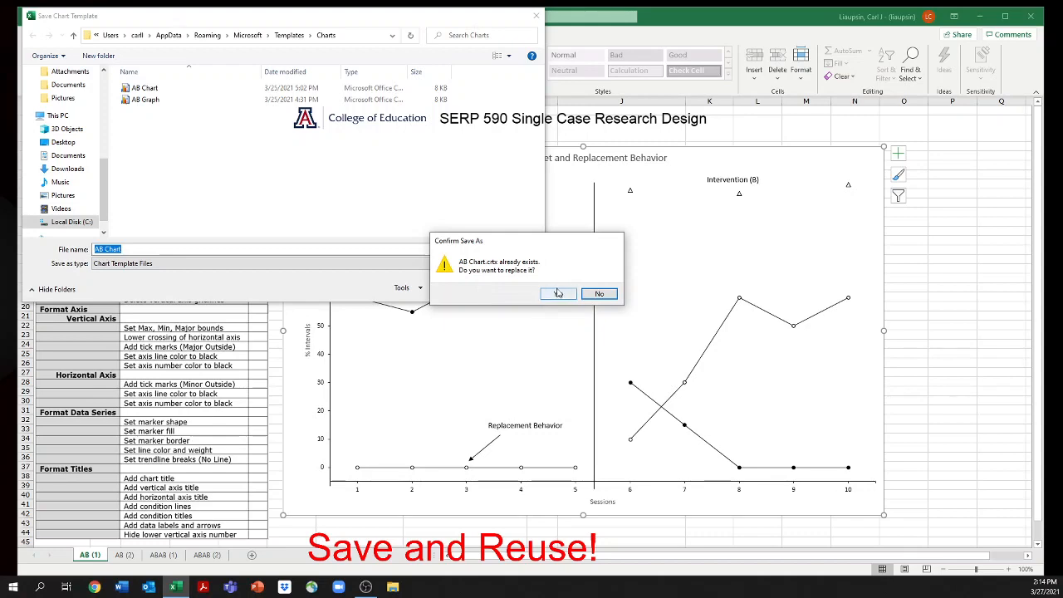
left_click(559, 293)
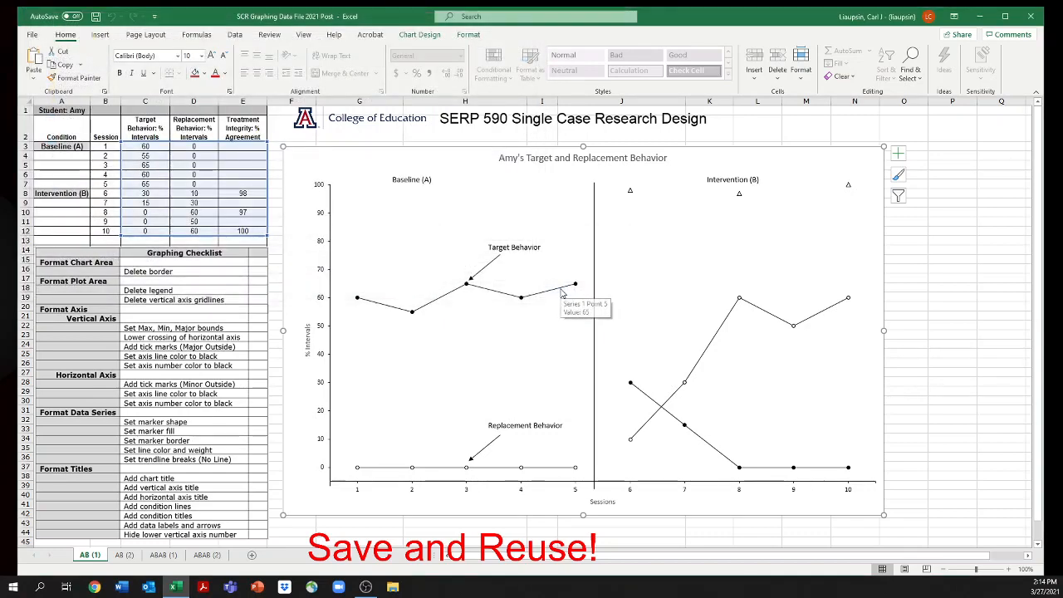
left_click(478, 131)
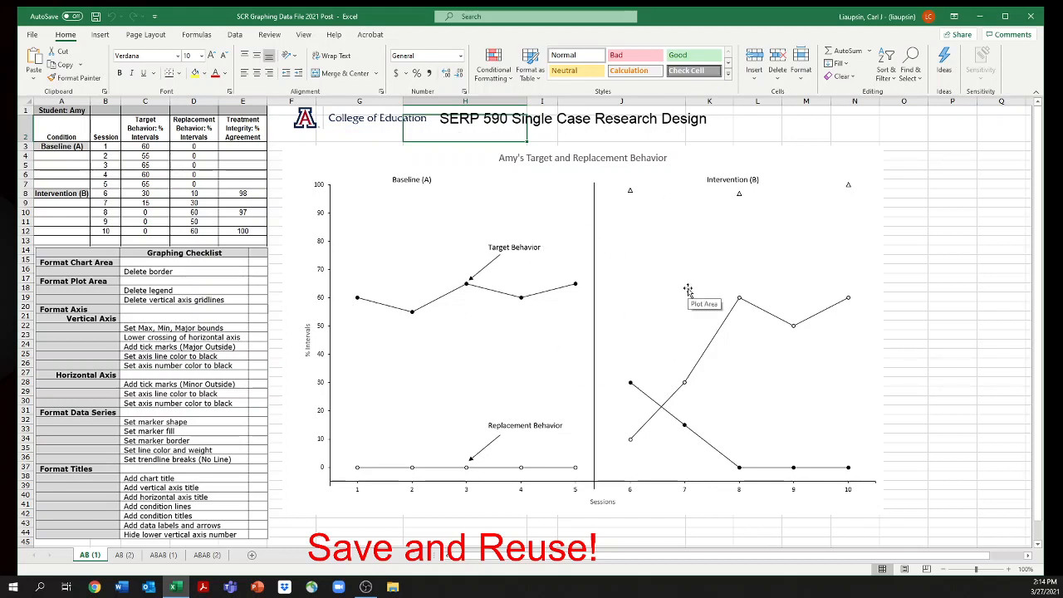
left_click(950, 290)
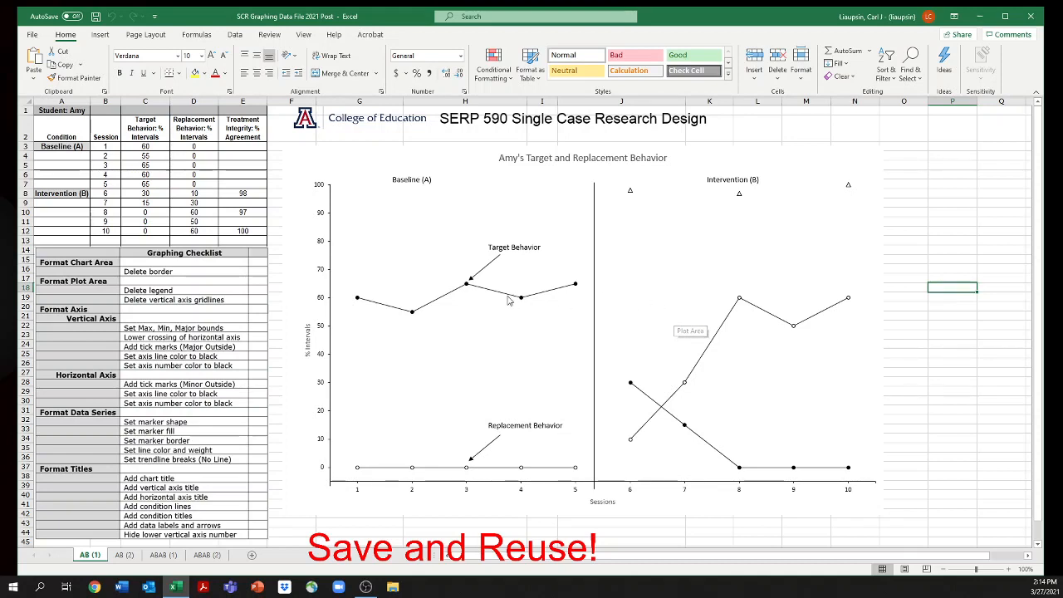
Step: Open the AB (2) sheet and select the target behavior, replacement behavior and treatment integrity data in C3:E11
left_click(124, 554)
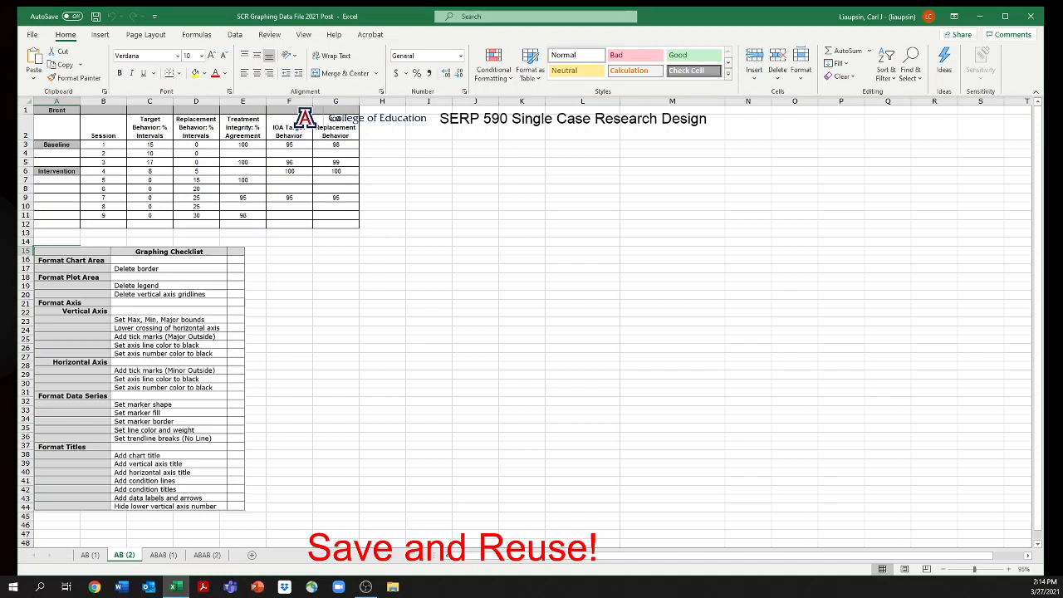
key("alt+Tab")
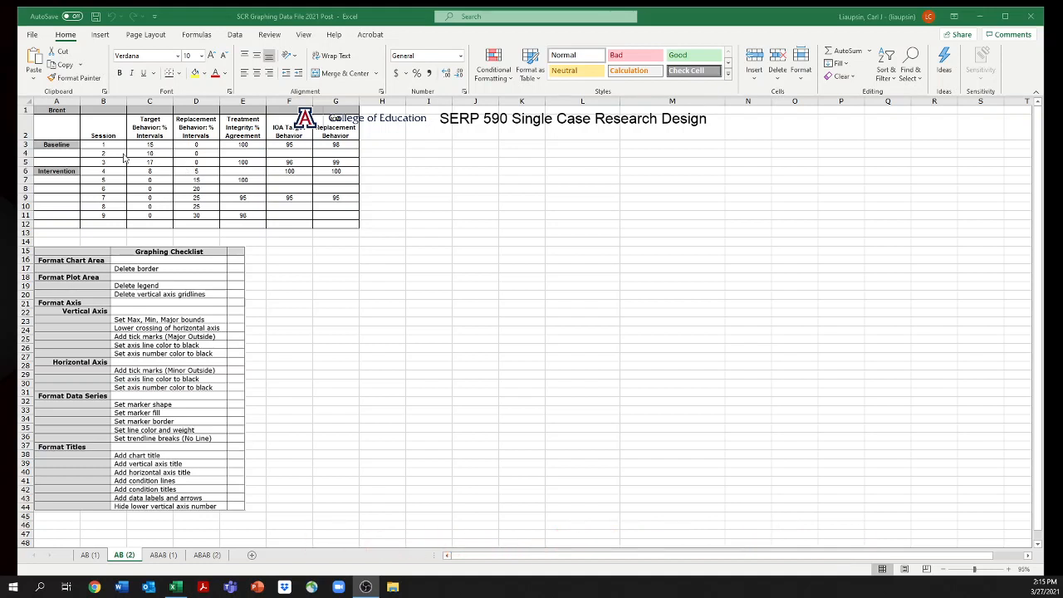
left_click(152, 146)
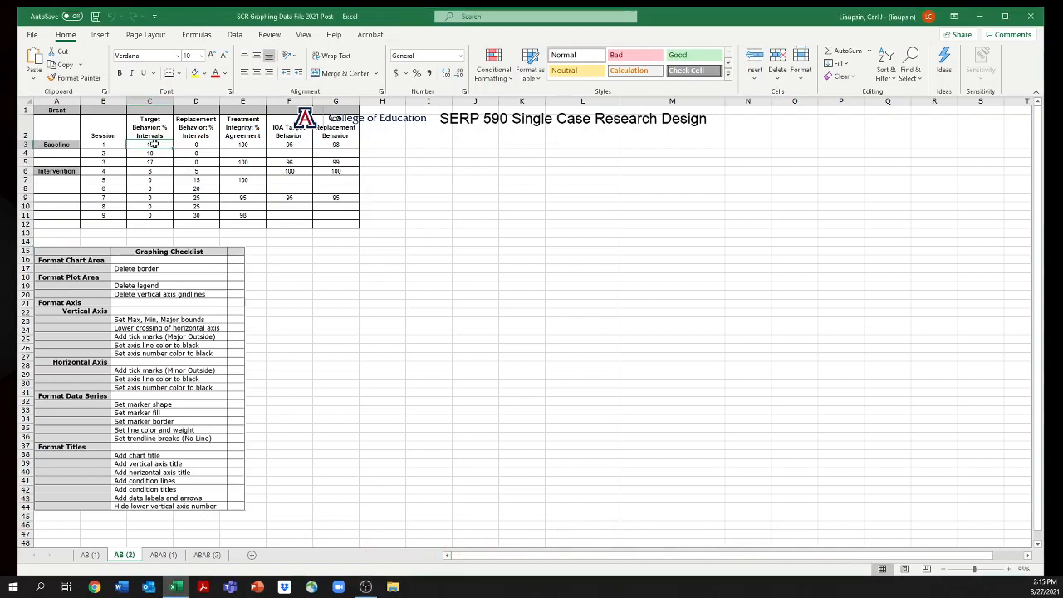
left_click_drag(153, 157, 240, 213)
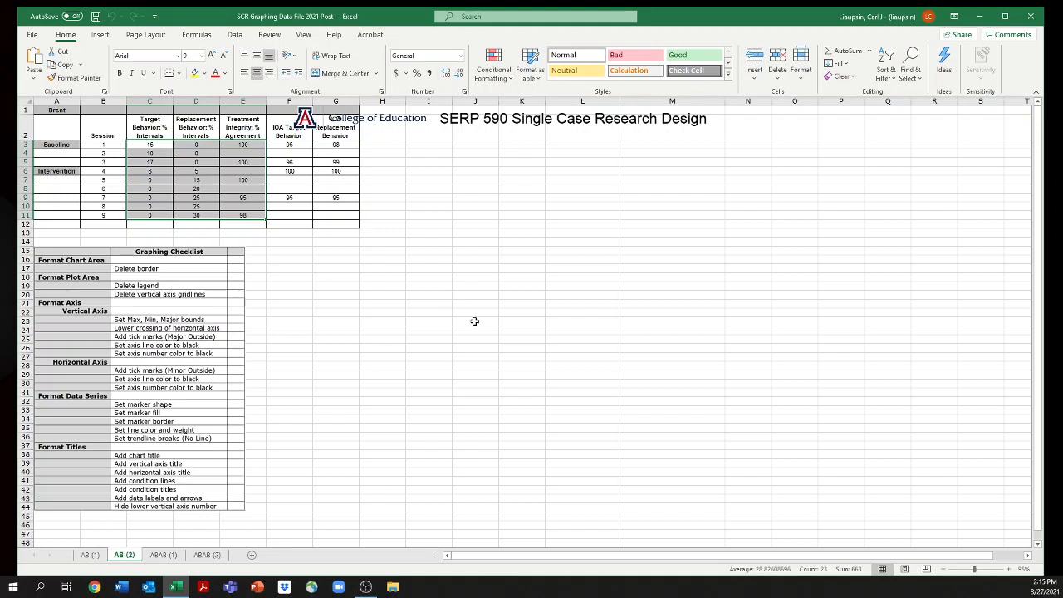
Step: Insert a chart from the AB Chart template for the selected data and enlarge it to span about columns F to N beside the checklist
left_click(99, 35)
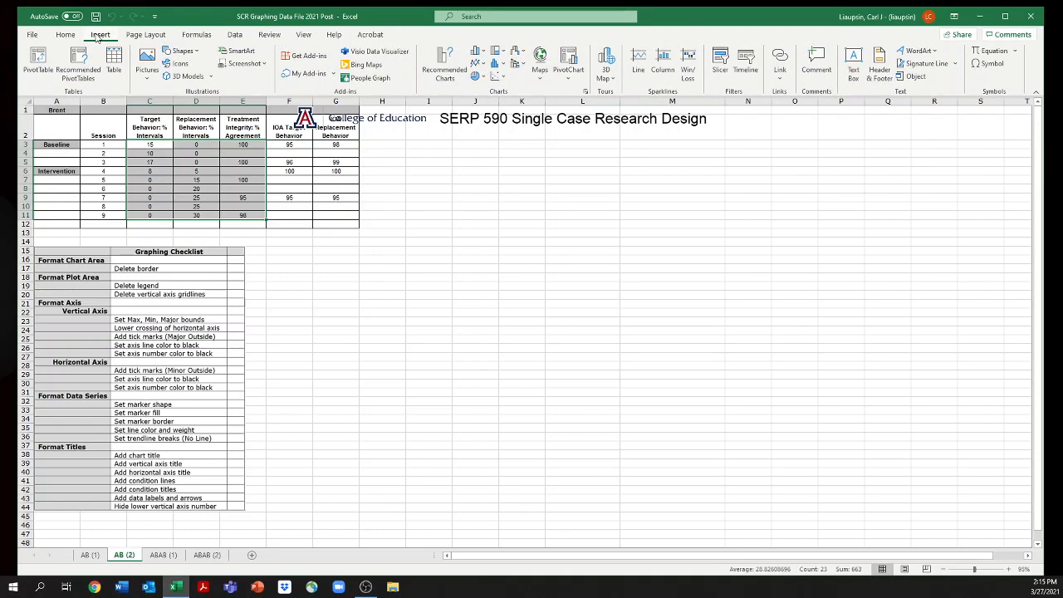
left_click(444, 60)
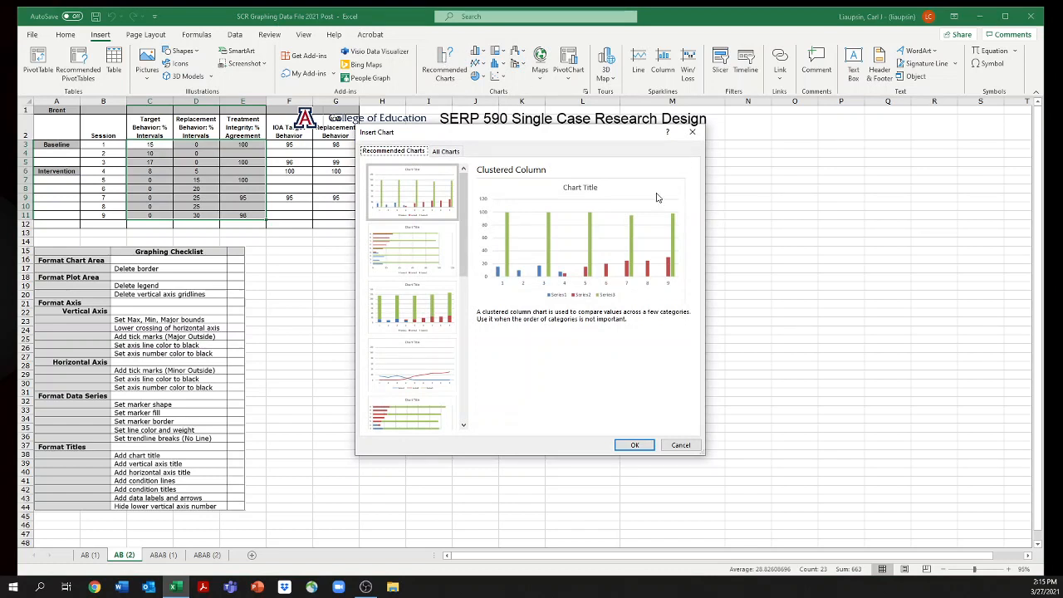
left_click(446, 151)
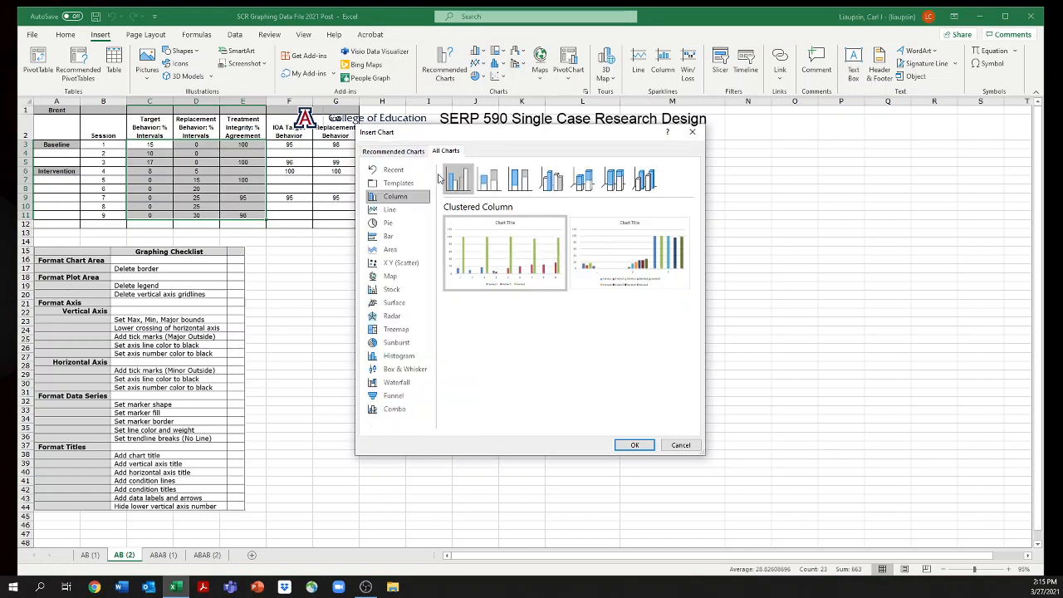
left_click(393, 184)
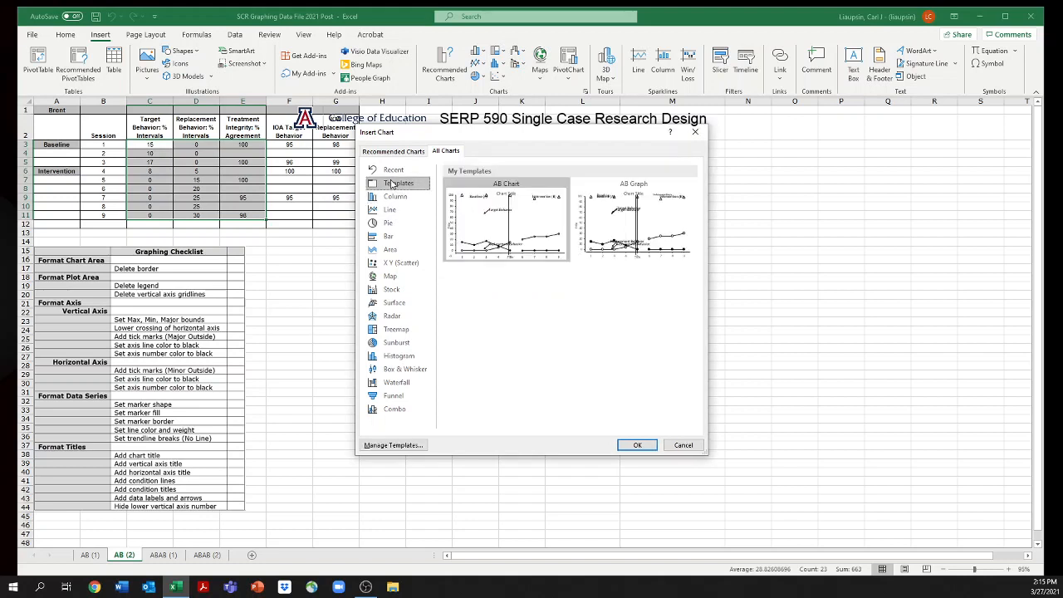
mouse_move(526, 240)
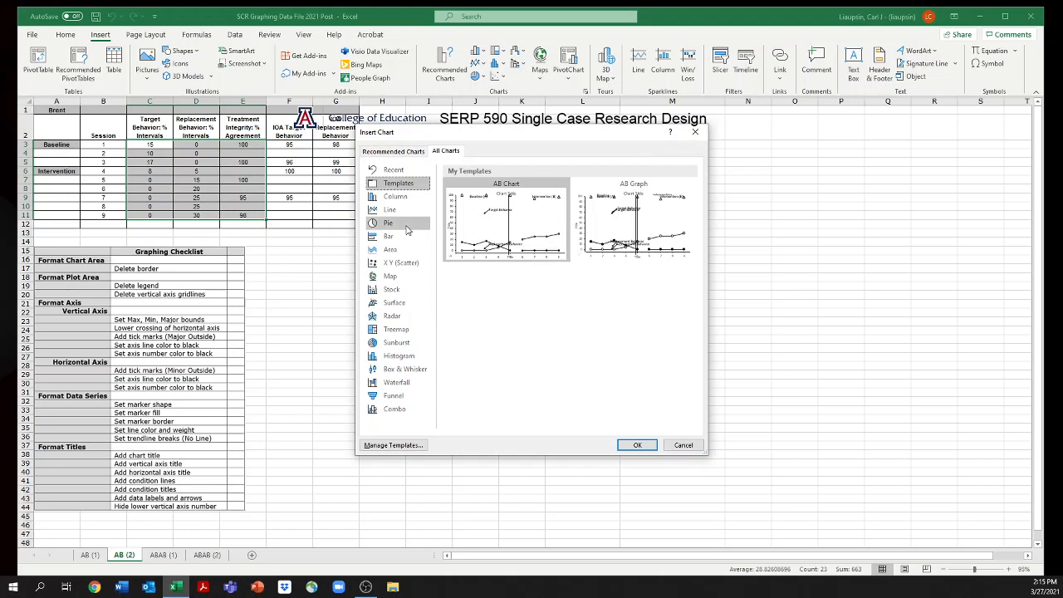
mouse_move(495, 230)
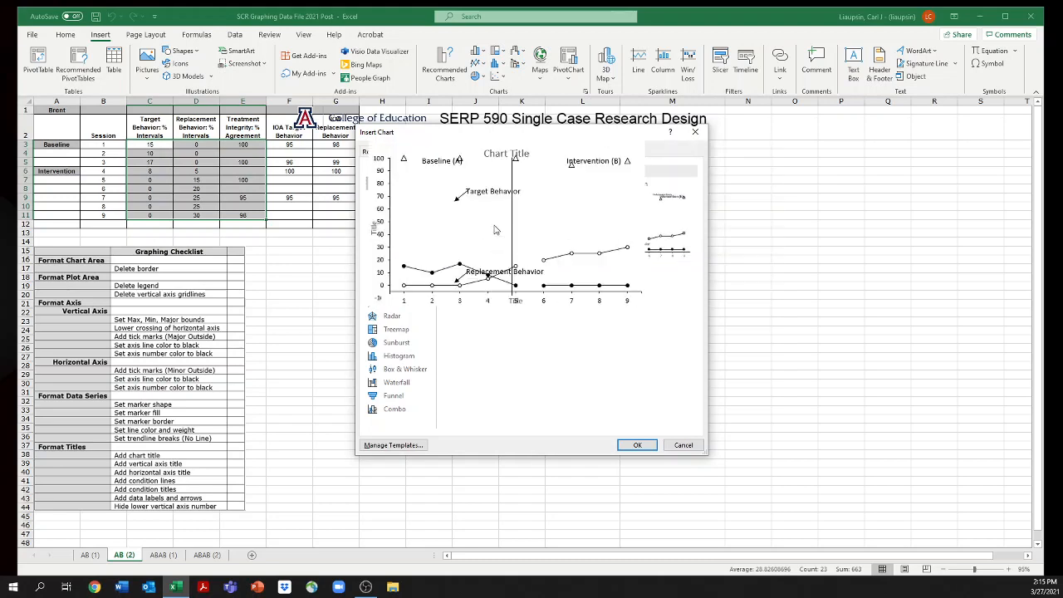
left_click(638, 445)
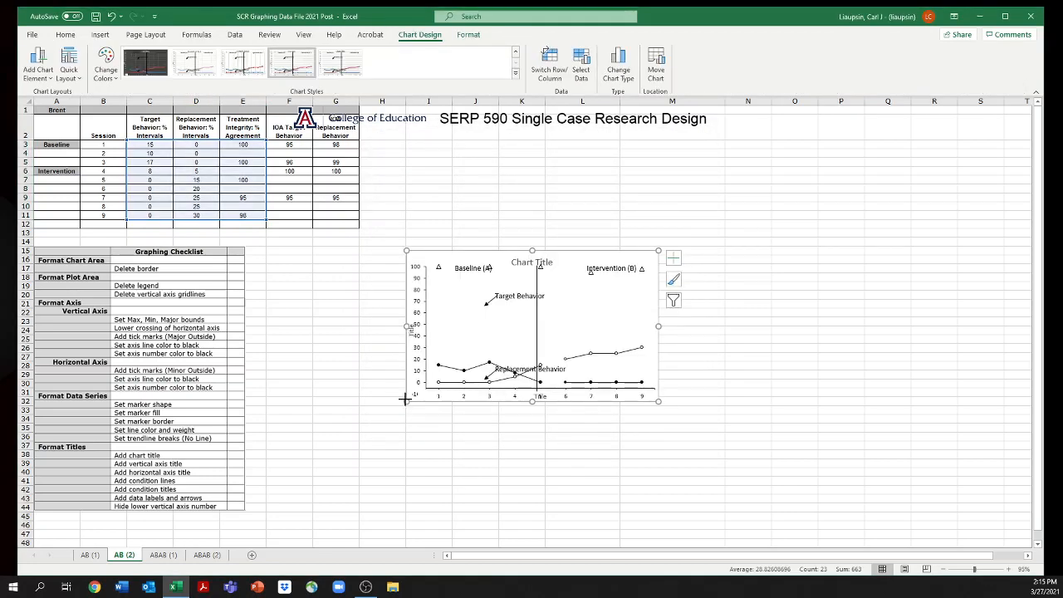
left_click_drag(406, 401, 269, 471)
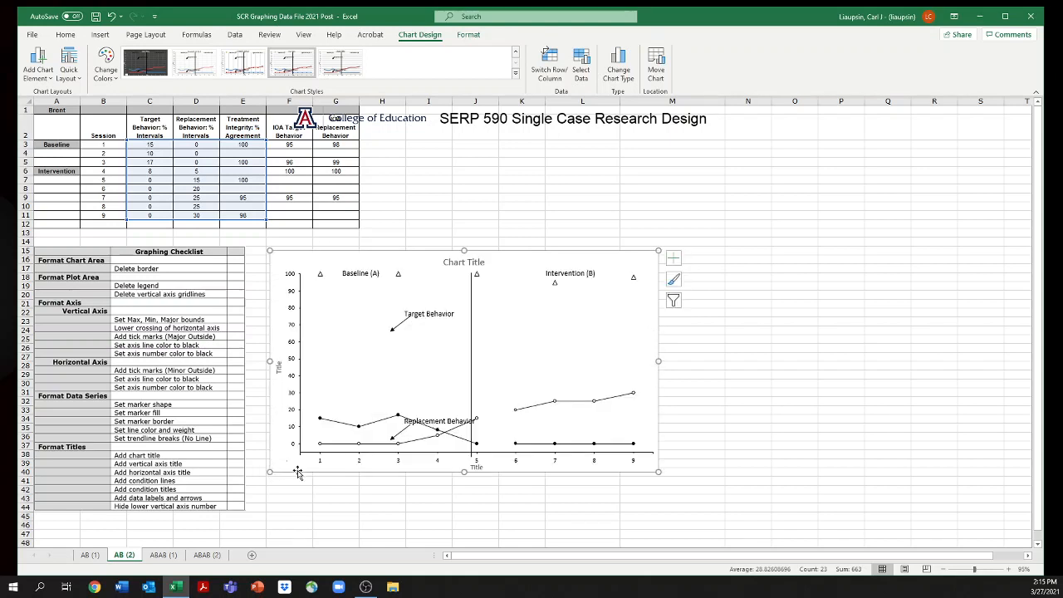
left_click_drag(656, 471, 742, 501)
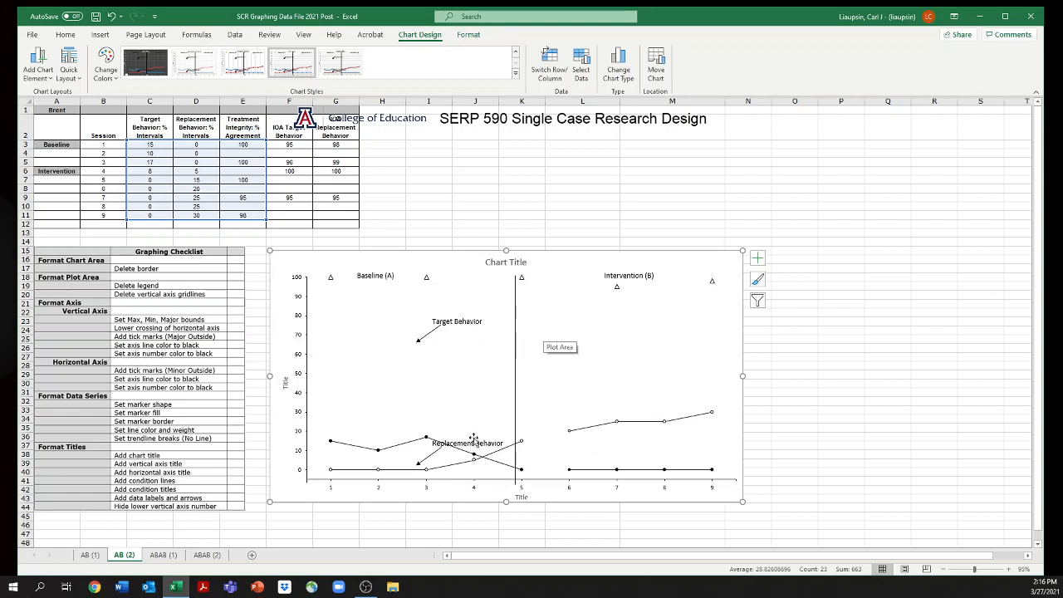
Step: Move the Replacement Behavior arrow and label into the Intervention (B) phase so the arrow points at the session 7 marker
left_click(429, 456)
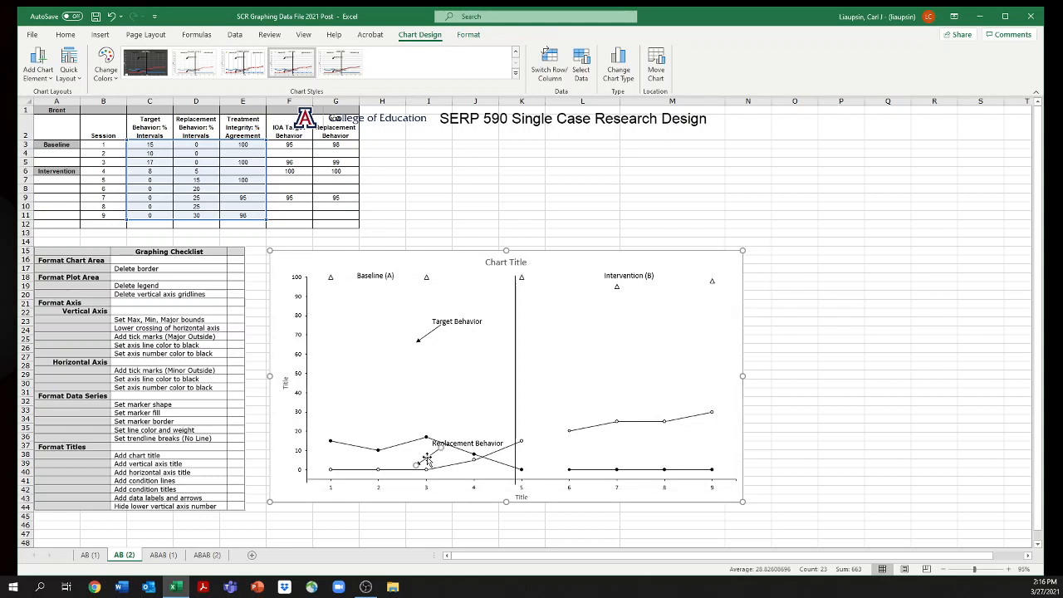
left_click(426, 459)
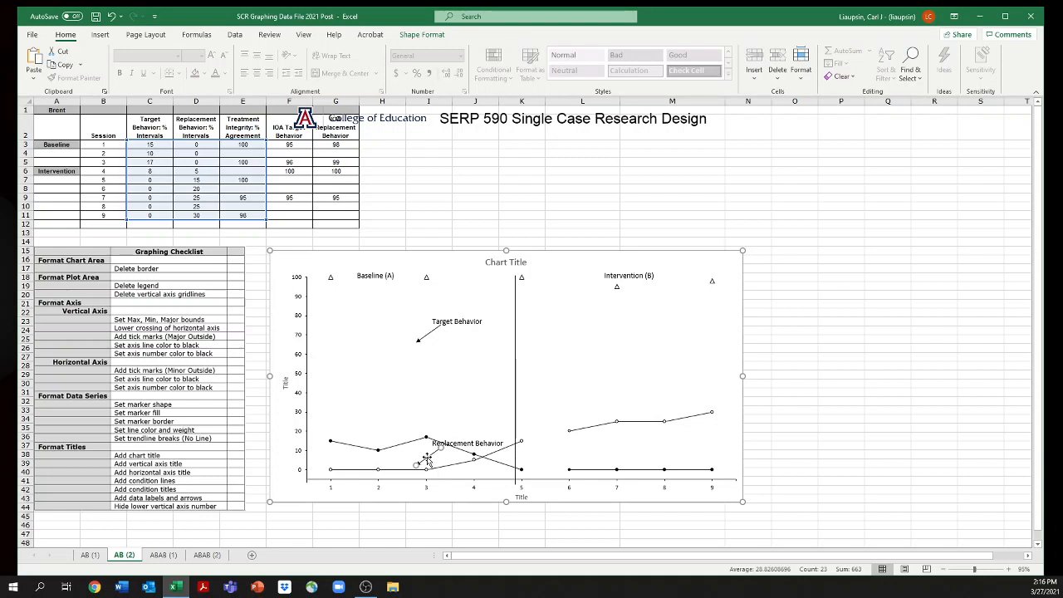
left_click_drag(427, 458, 627, 411)
left_click(457, 444)
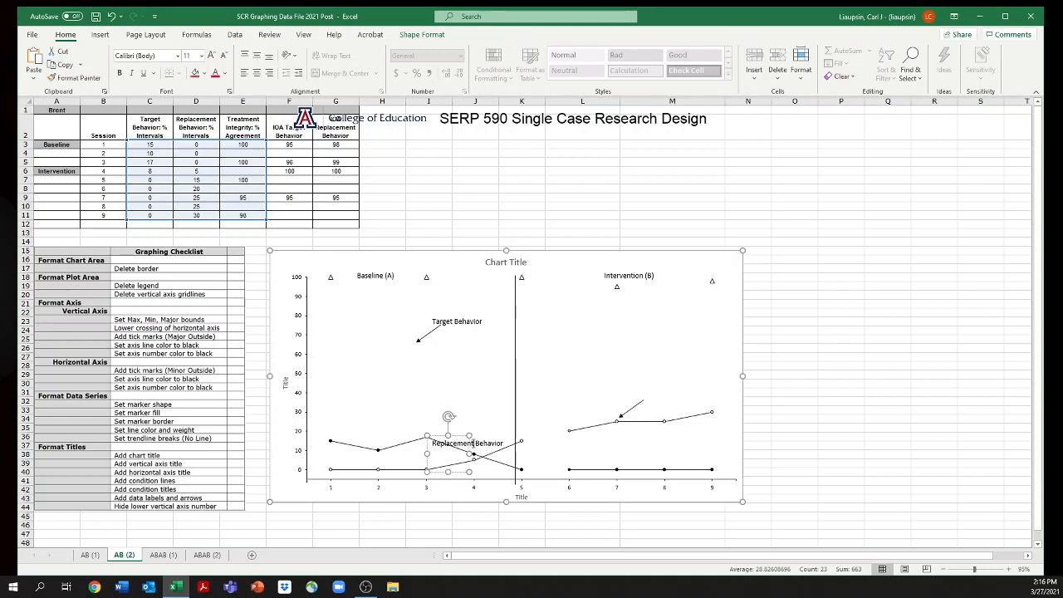
left_click_drag(457, 438, 660, 382)
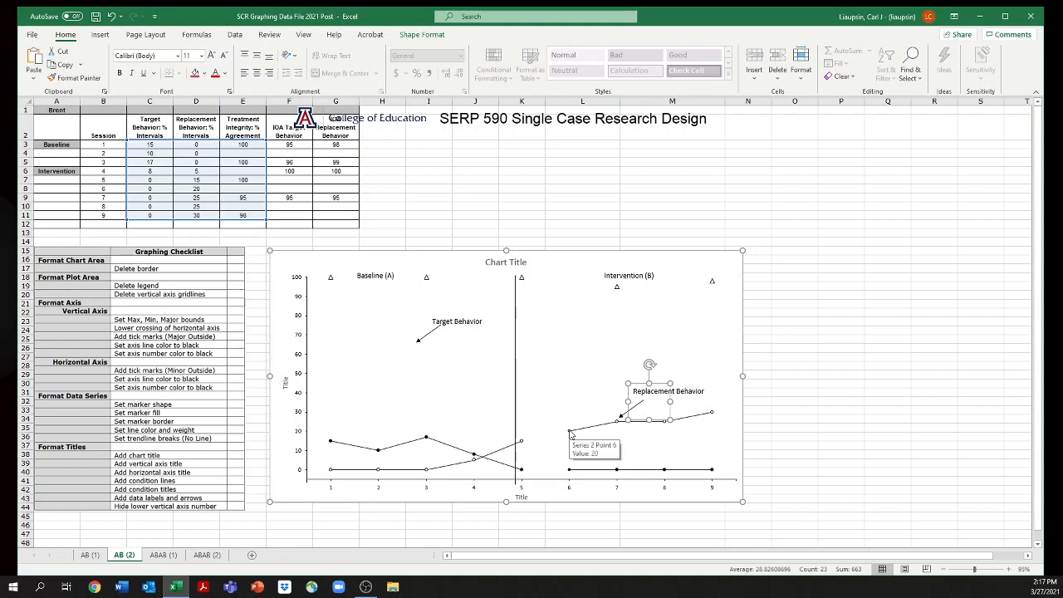
Step: Format the replacement behavior data point at session 6 with a solid black line connecting it to session 5
left_click(569, 430)
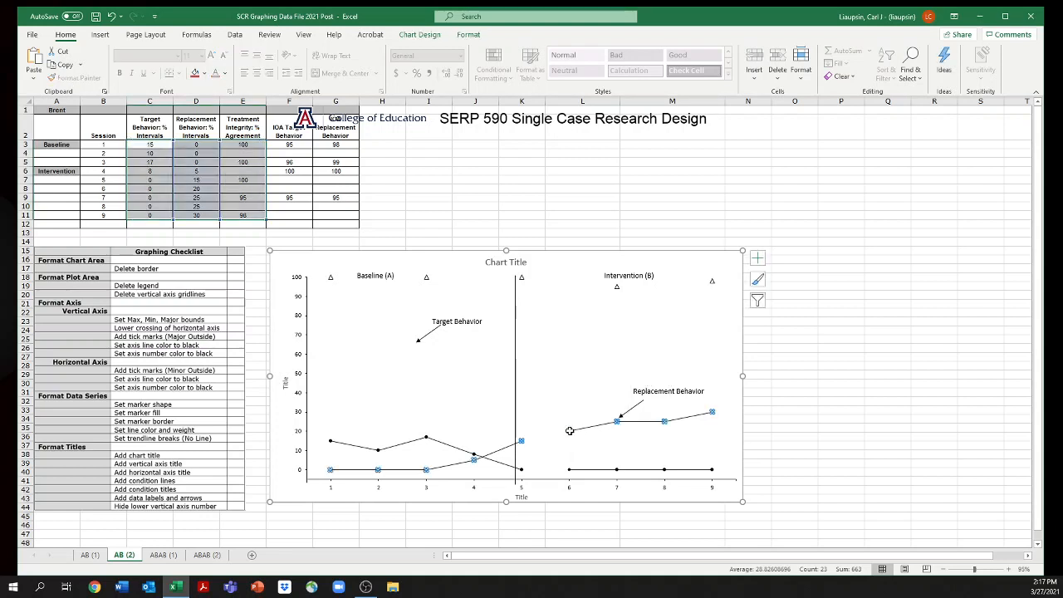
left_click(569, 430)
double_click(569, 430)
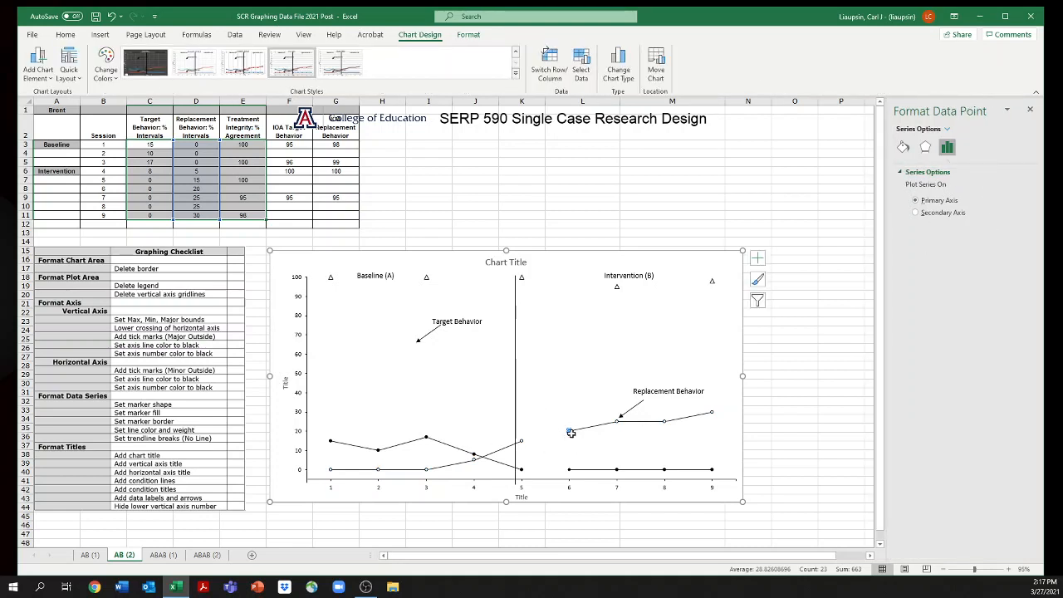
mouse_move(569, 432)
left_click(902, 147)
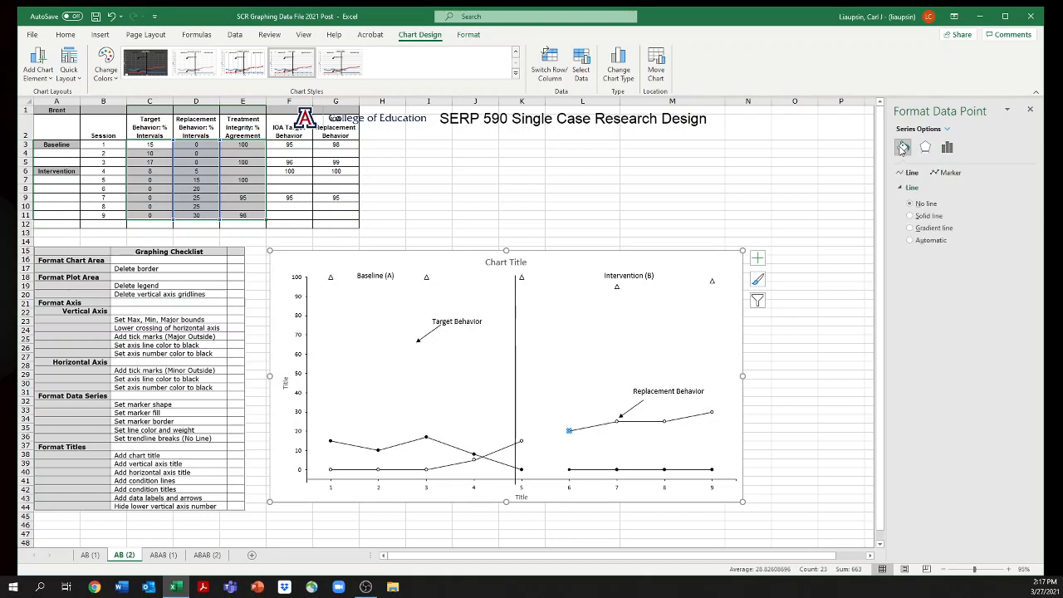
left_click(909, 216)
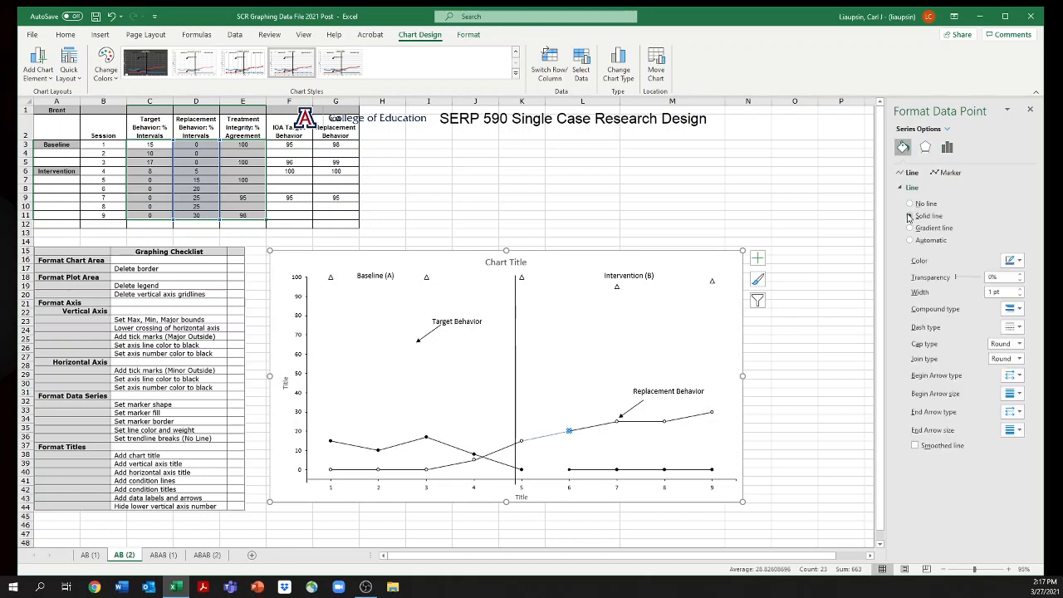
left_click(1014, 262)
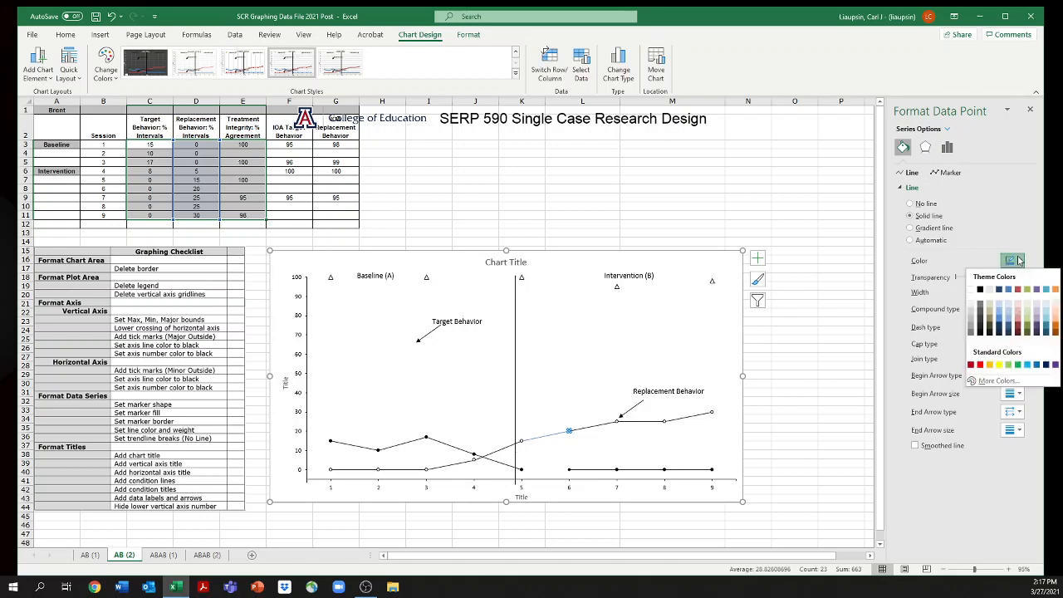
left_click(980, 290)
Step: In the target behavior series, set the session 6 point to a solid line and the session 4 point to no line
left_click(573, 461)
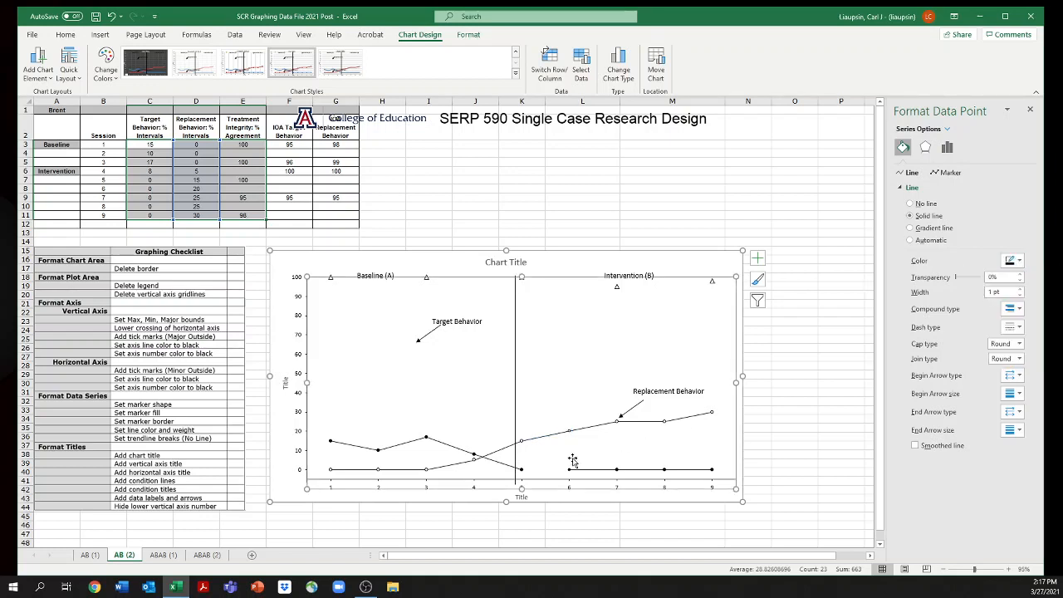
left_click(569, 469)
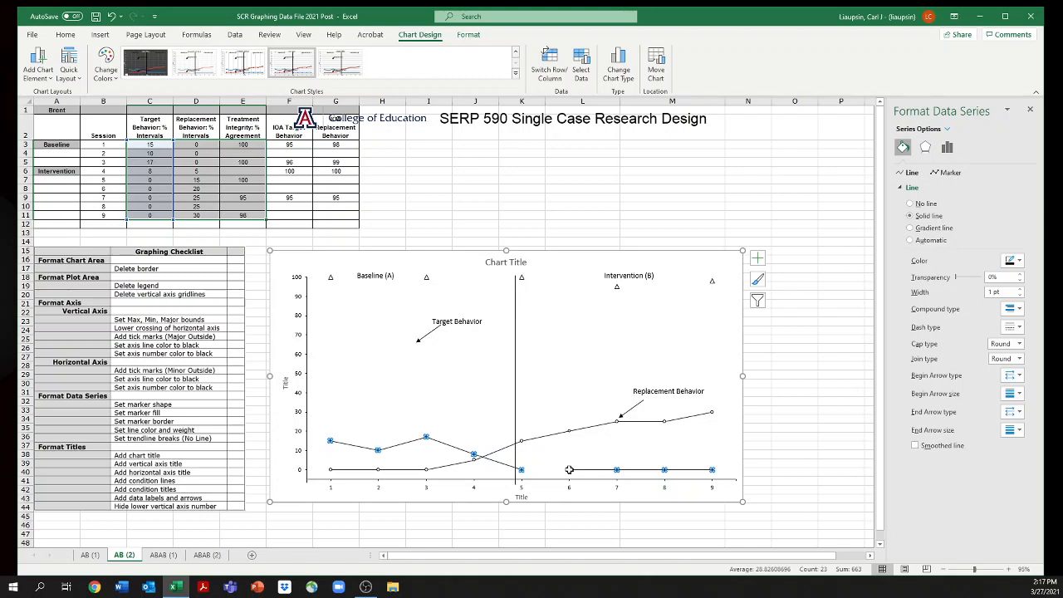
left_click(570, 471)
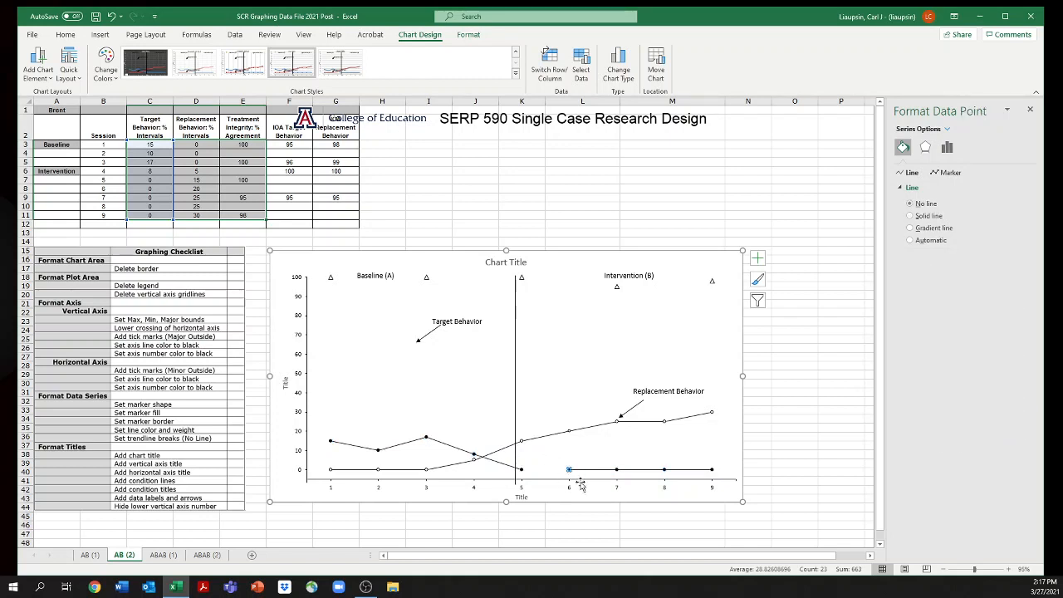
left_click(909, 216)
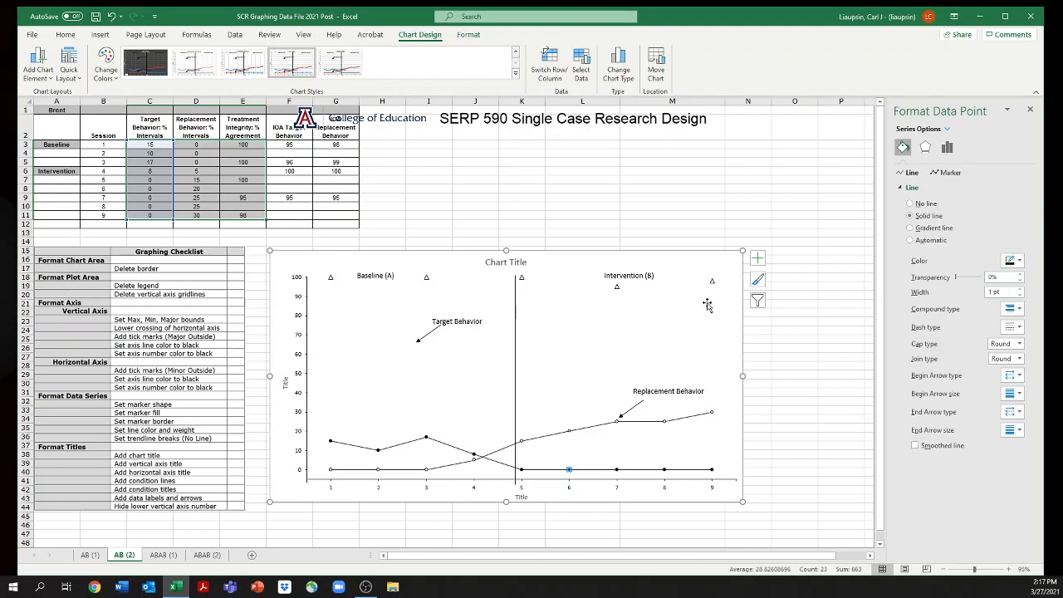
left_click(475, 457)
left_click(910, 203)
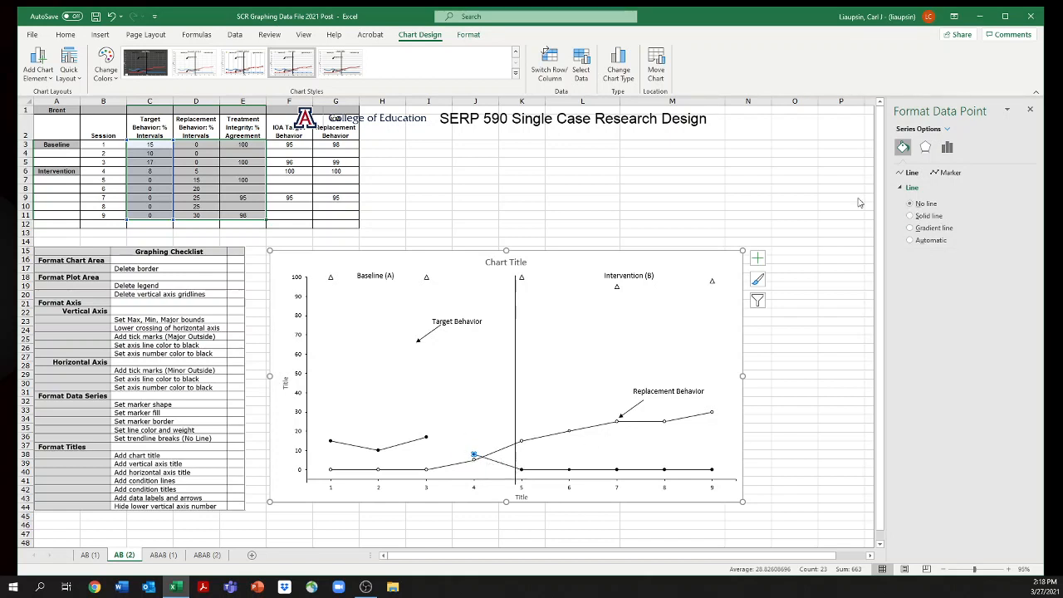
Step: Set the replacement behavior point at session 4 to no line and move the vertical phase line between sessions 3 and 4
left_click(474, 458)
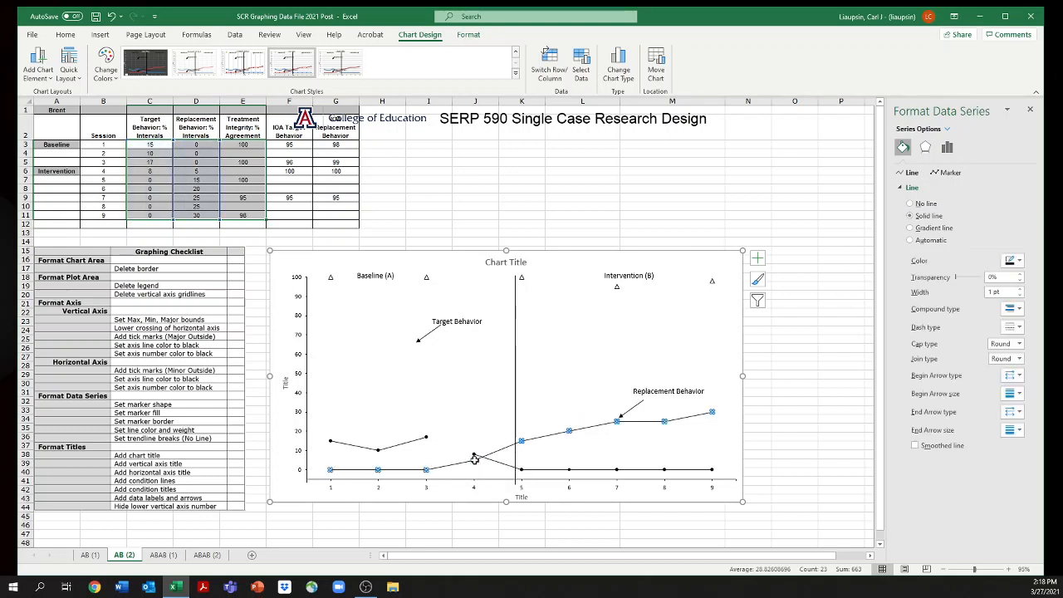
left_click(474, 459)
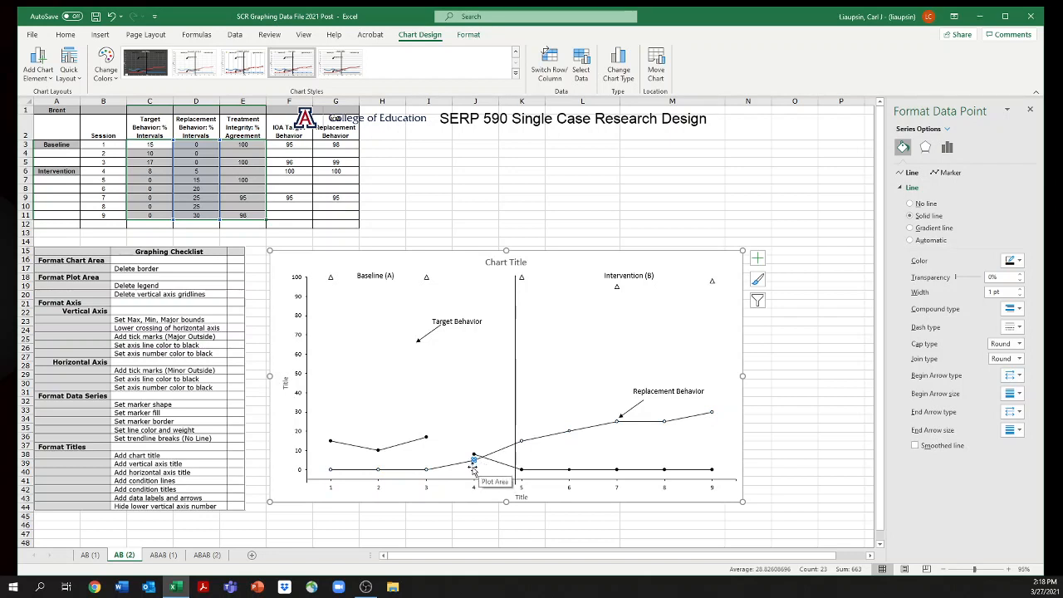
left_click(910, 204)
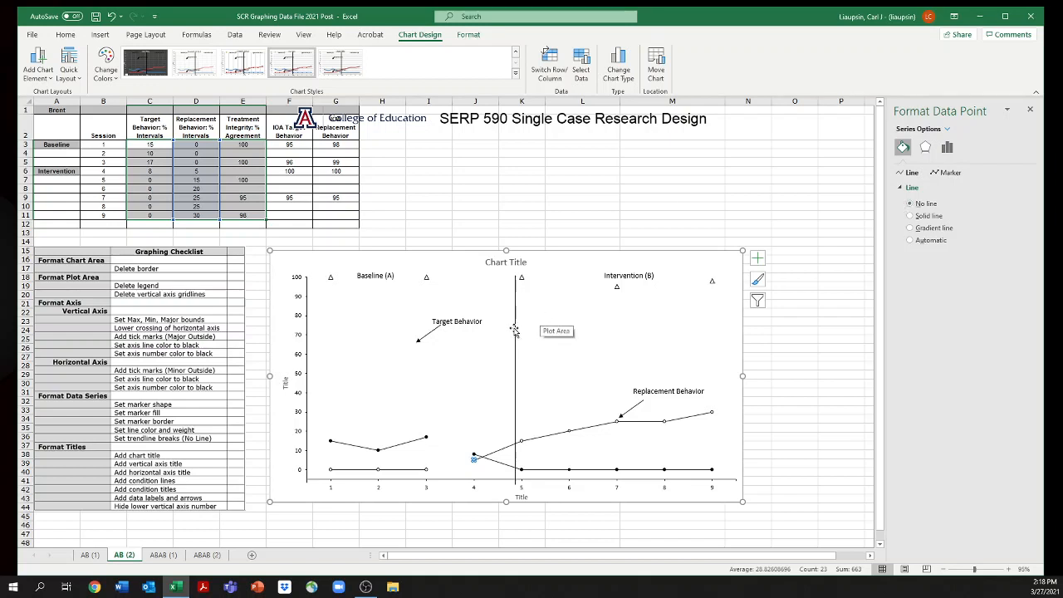
left_click_drag(513, 329, 449, 329)
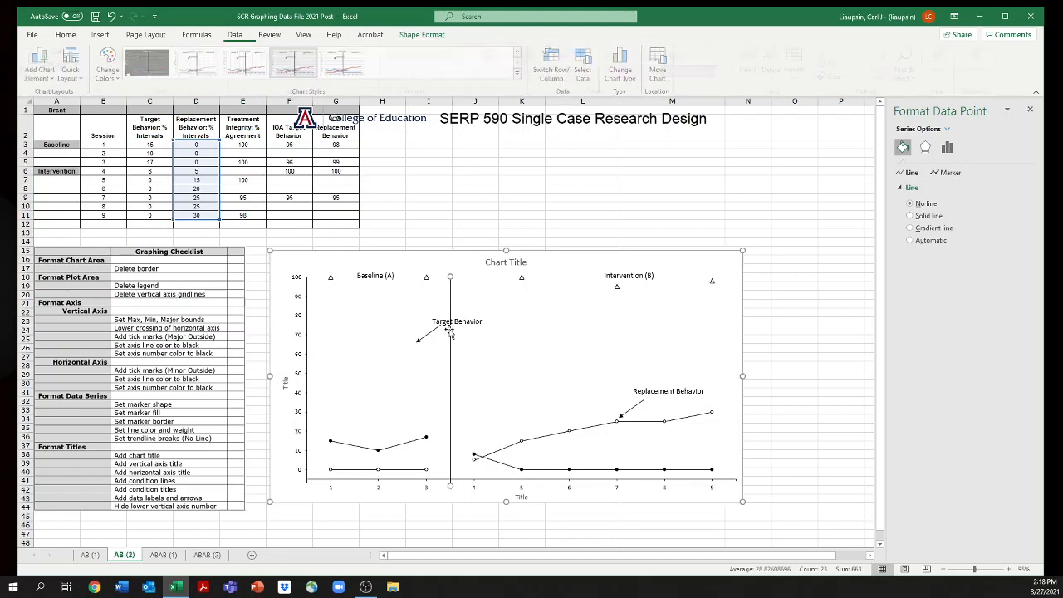
Step: Move the Target Behavior arrow and label down into the Baseline (A) phase so the arrow points at the session 1 marker
left_click(429, 333)
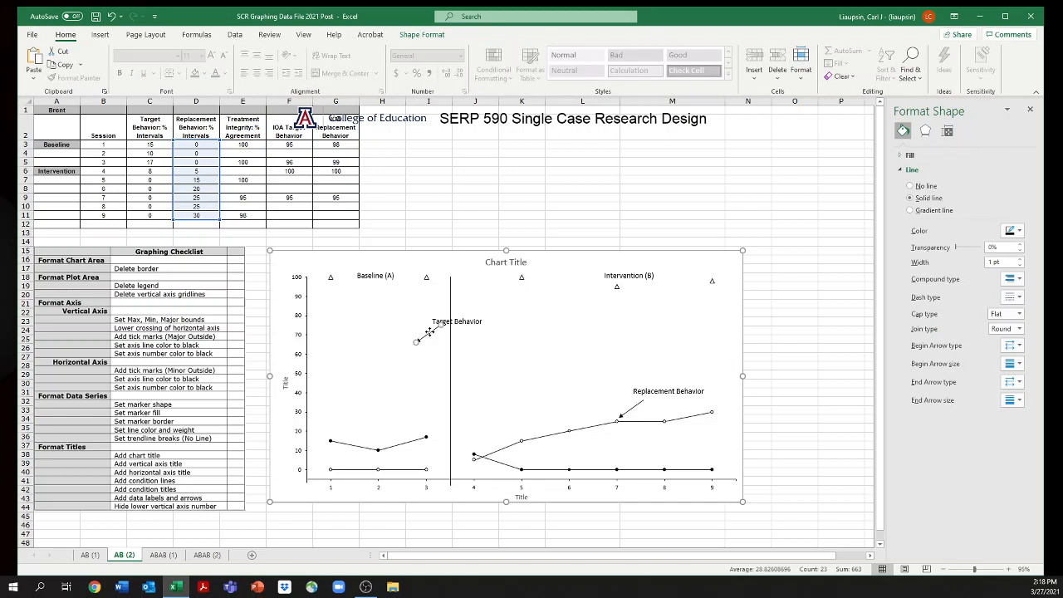
left_click_drag(429, 333, 352, 425)
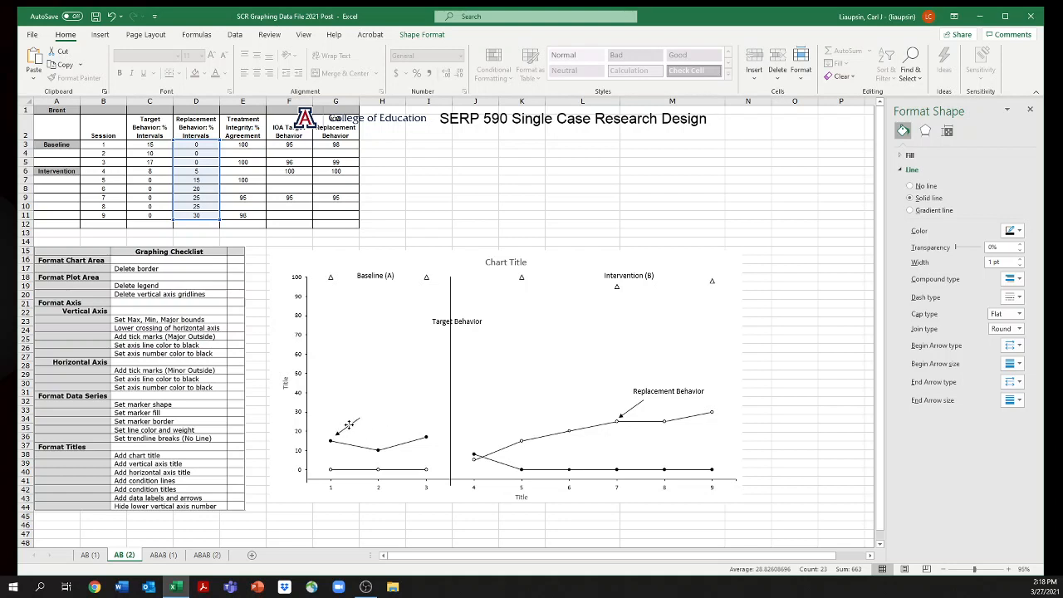
left_click(348, 426)
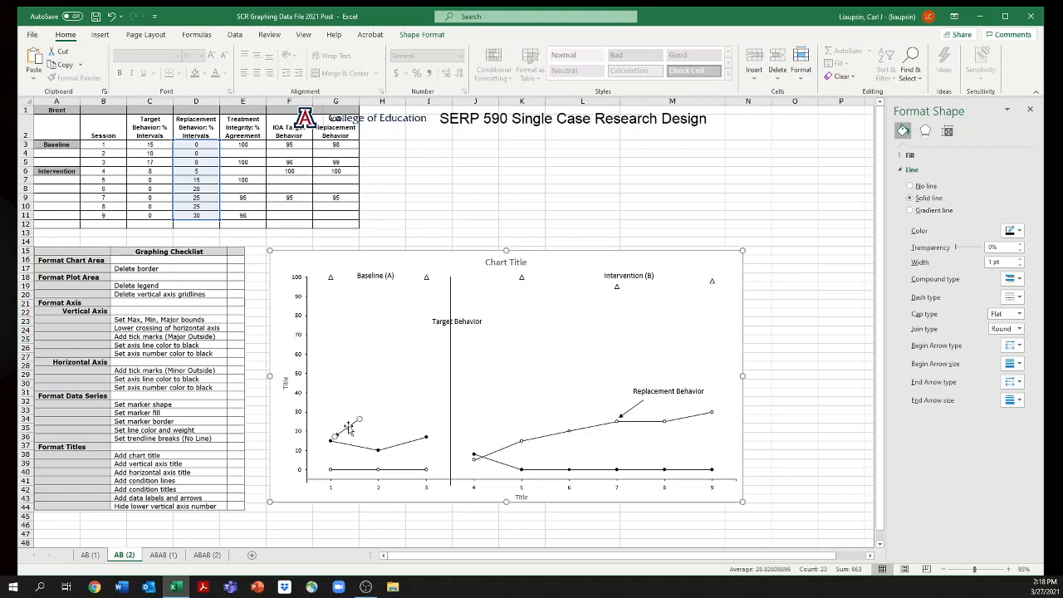
left_click(437, 321)
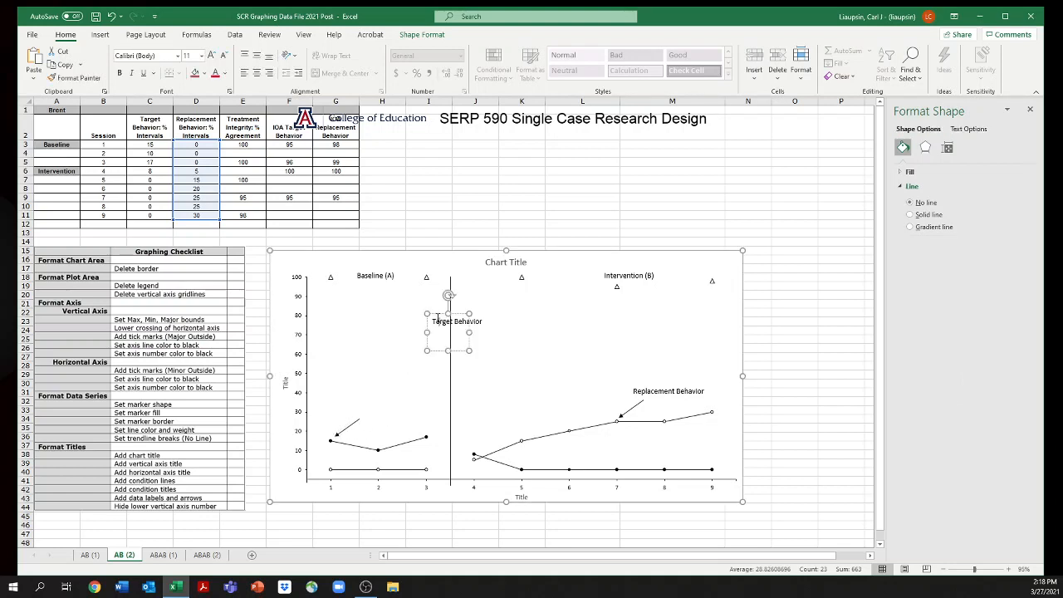
left_click_drag(436, 313, 367, 408)
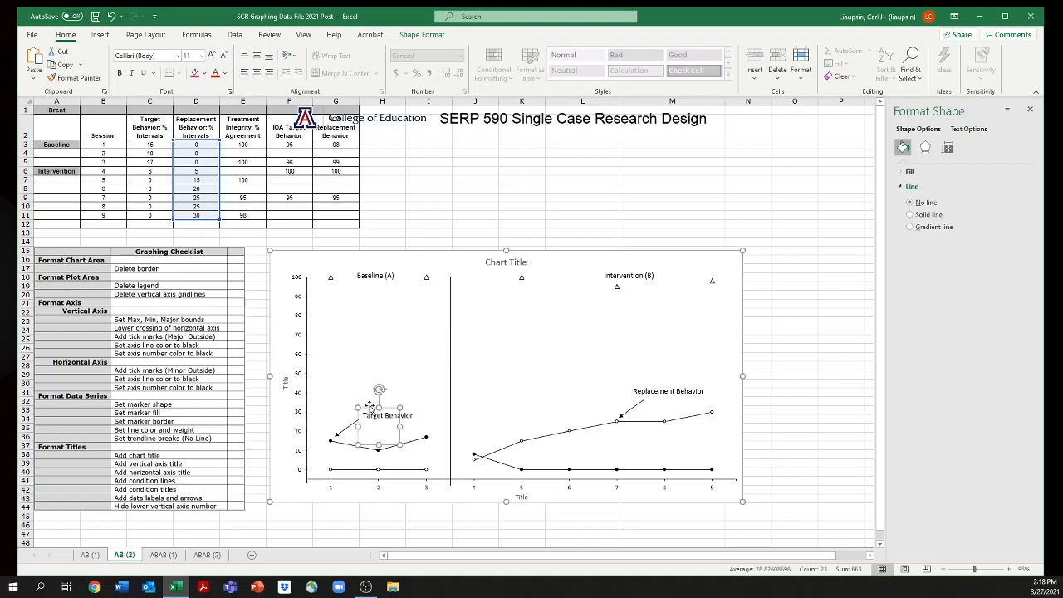
left_click(508, 355)
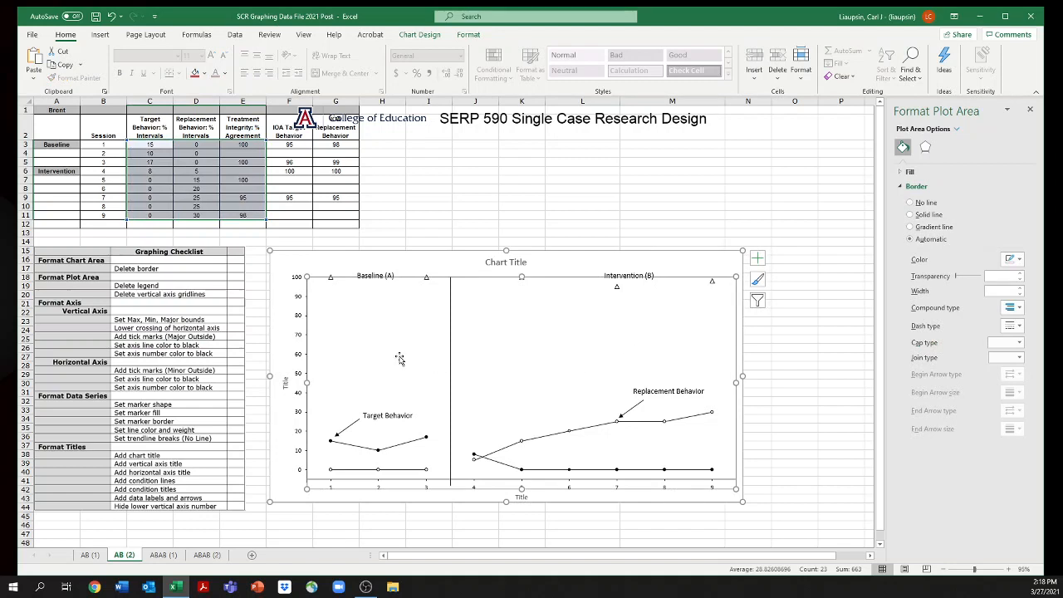
Step: Replace the placeholder chart title with the participant's first name
left_click(509, 261)
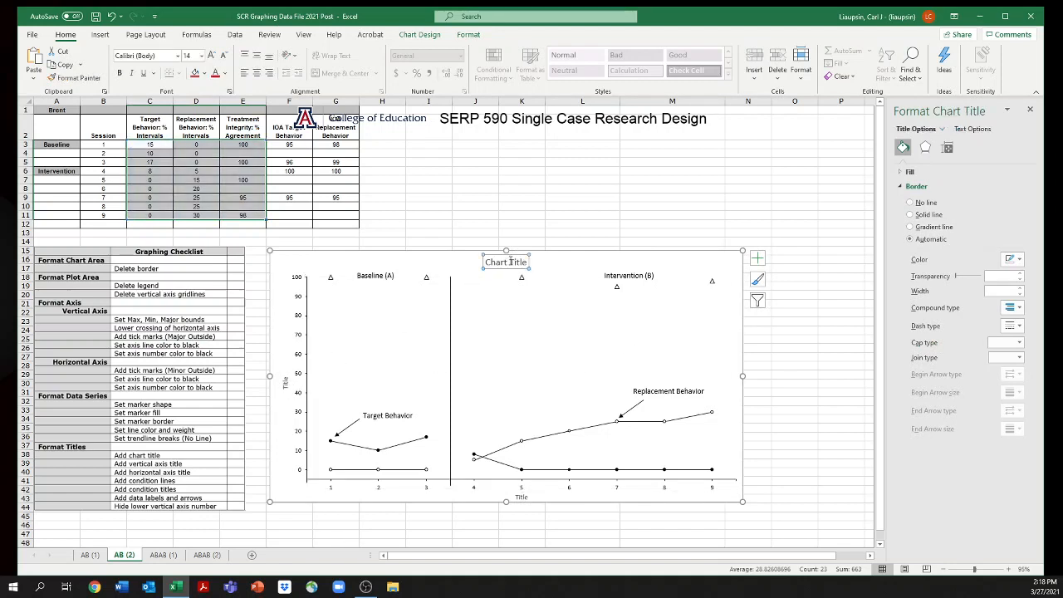
left_click(509, 261)
triple_click(509, 263)
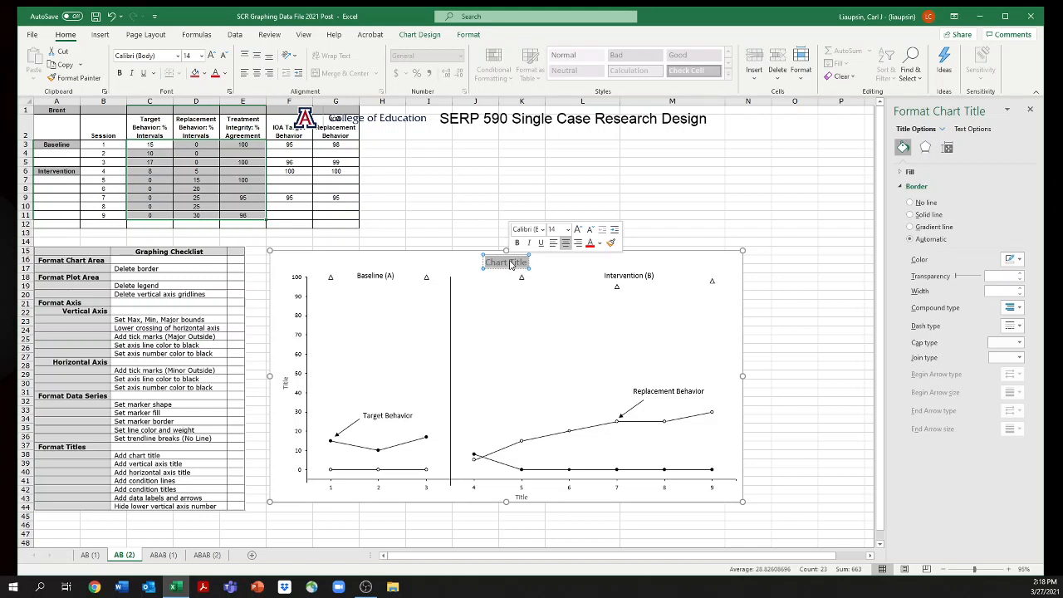
type("B")
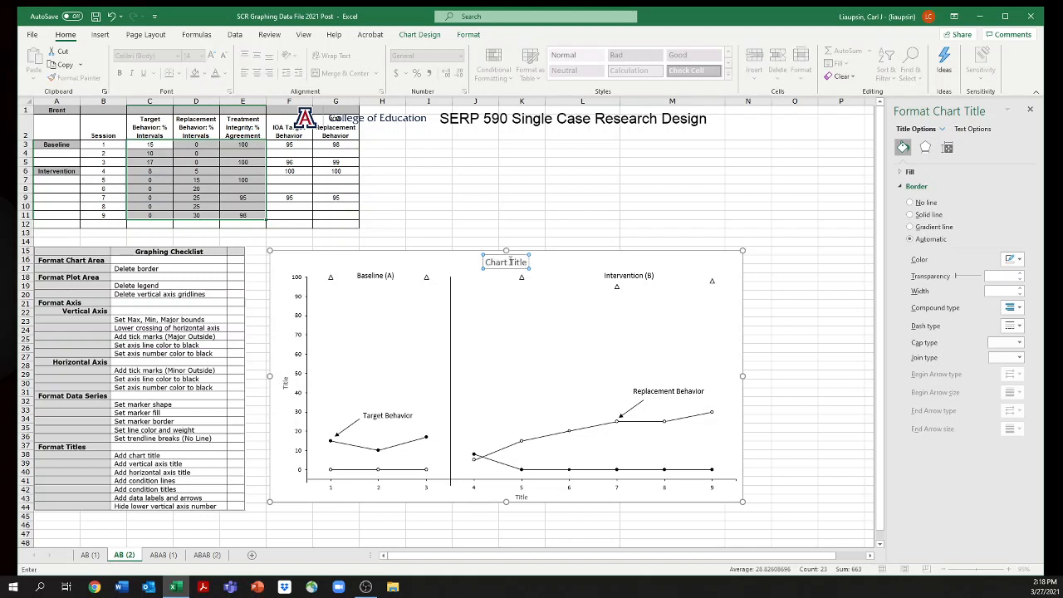
type("r")
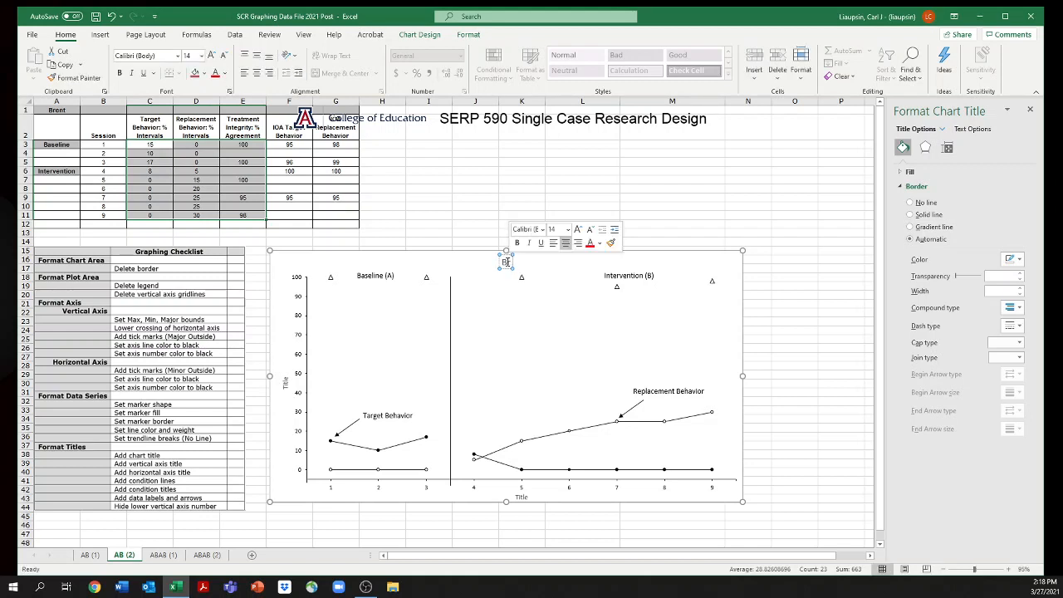
type("ent")
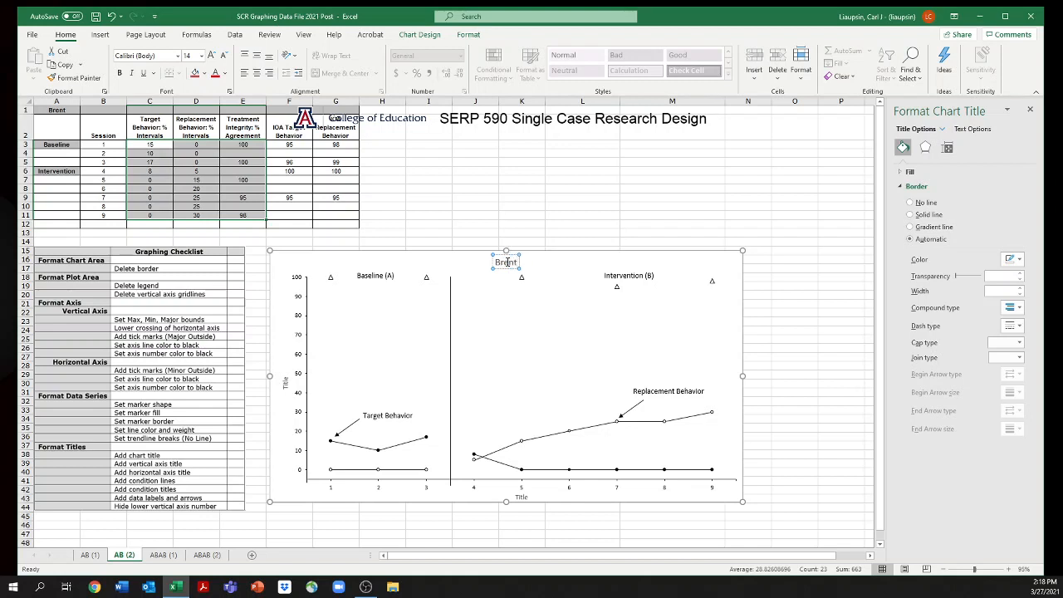
Step: Set the vertical axis title to "% Intervals"
left_click(285, 382)
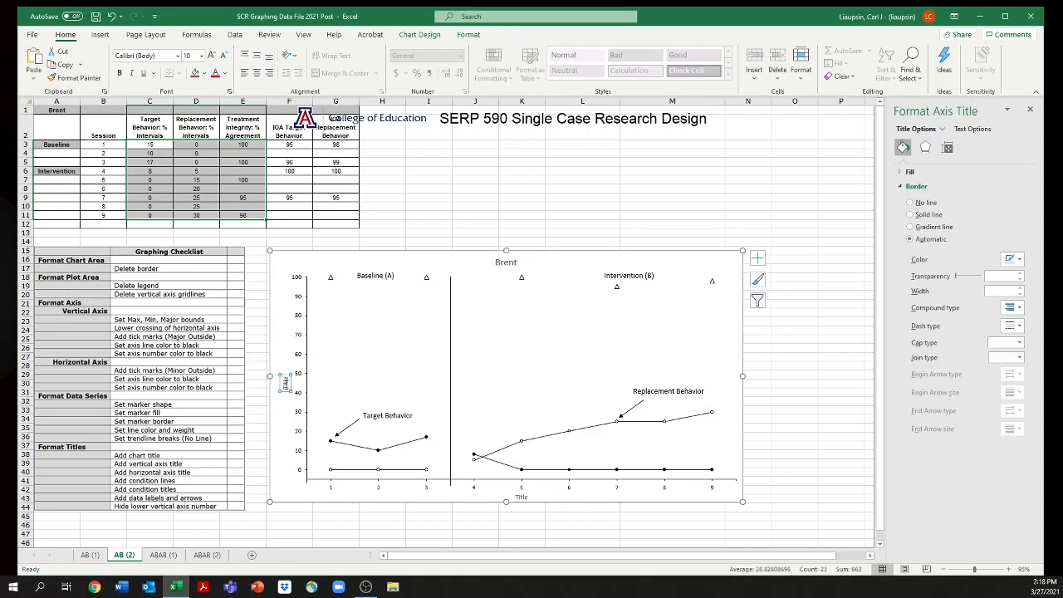
double_click(286, 383)
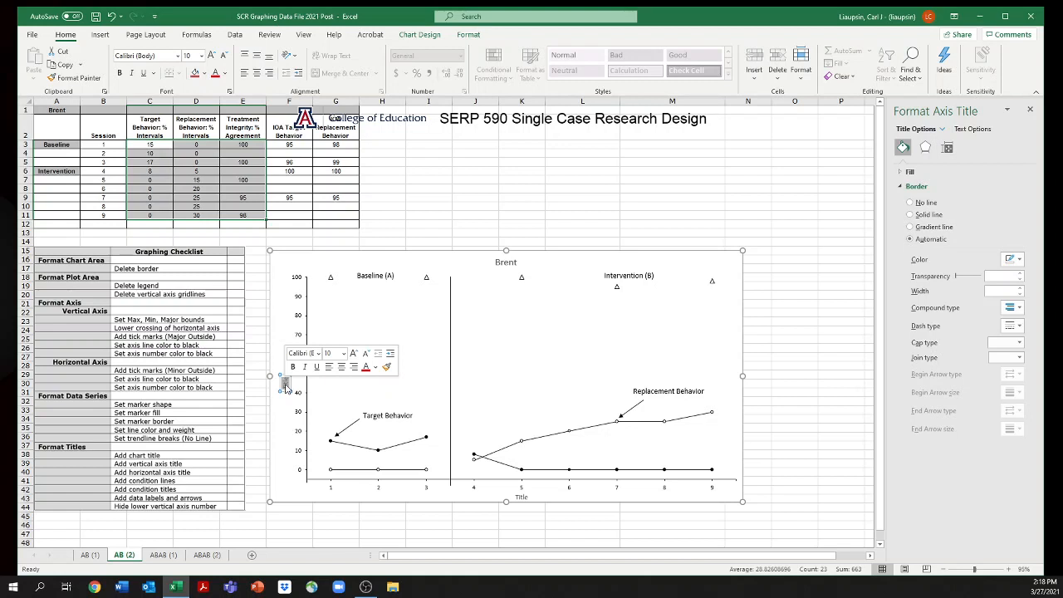
type("%")
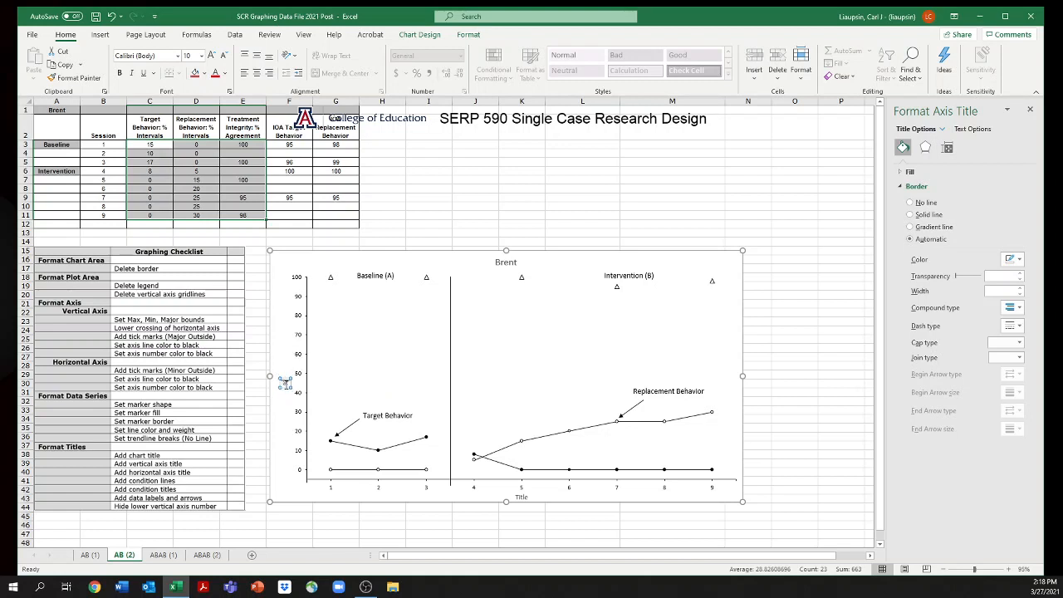
type(" Intervals")
Step: Set the horizontal axis title to "% Intervals" and deselect the chart
left_click(521, 499)
double_click(522, 498)
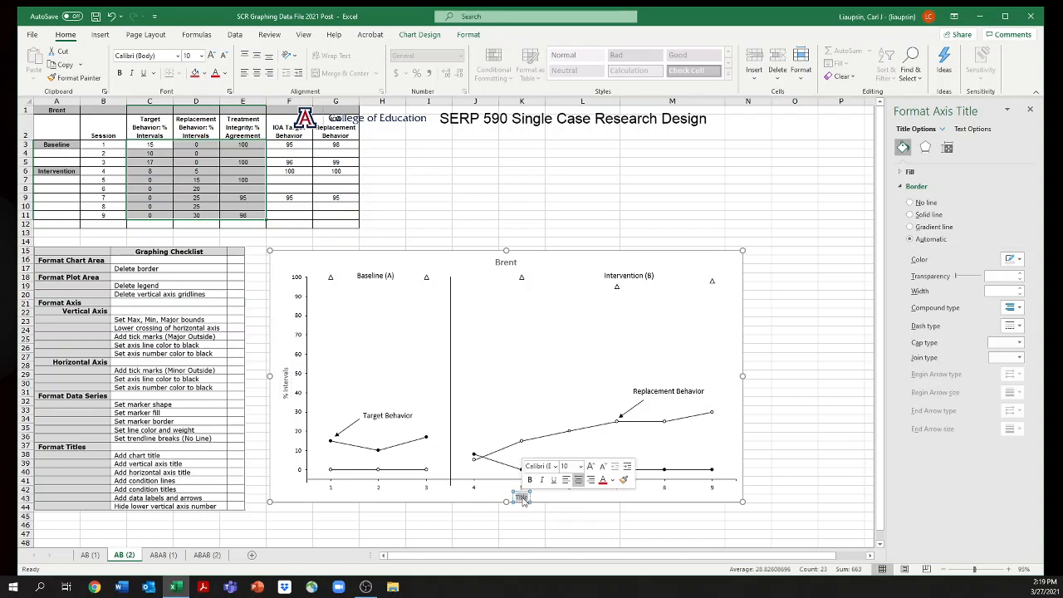
type("S")
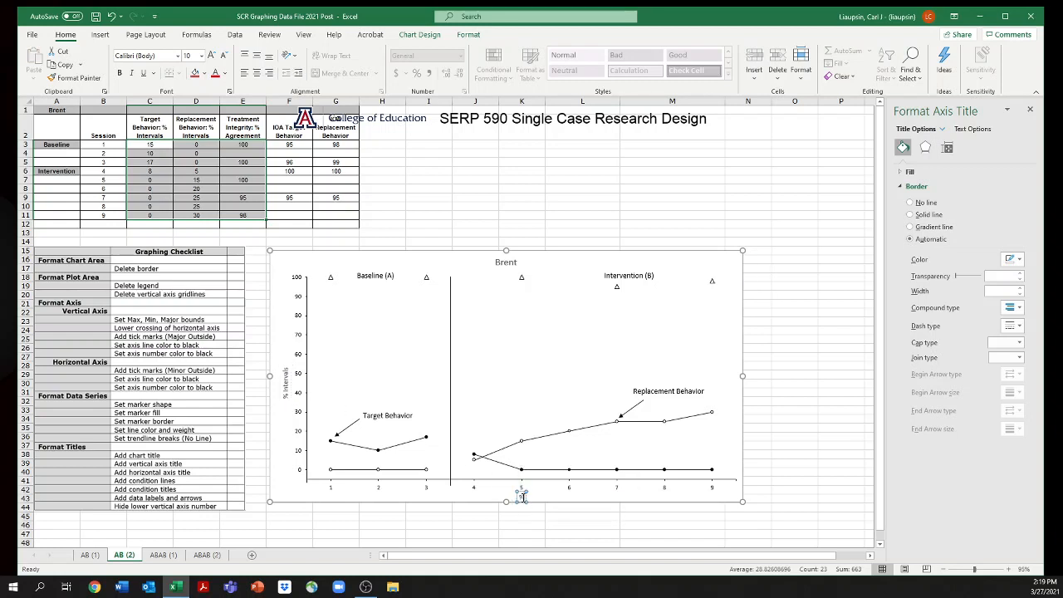
type(" Intervals")
left_click(711, 195)
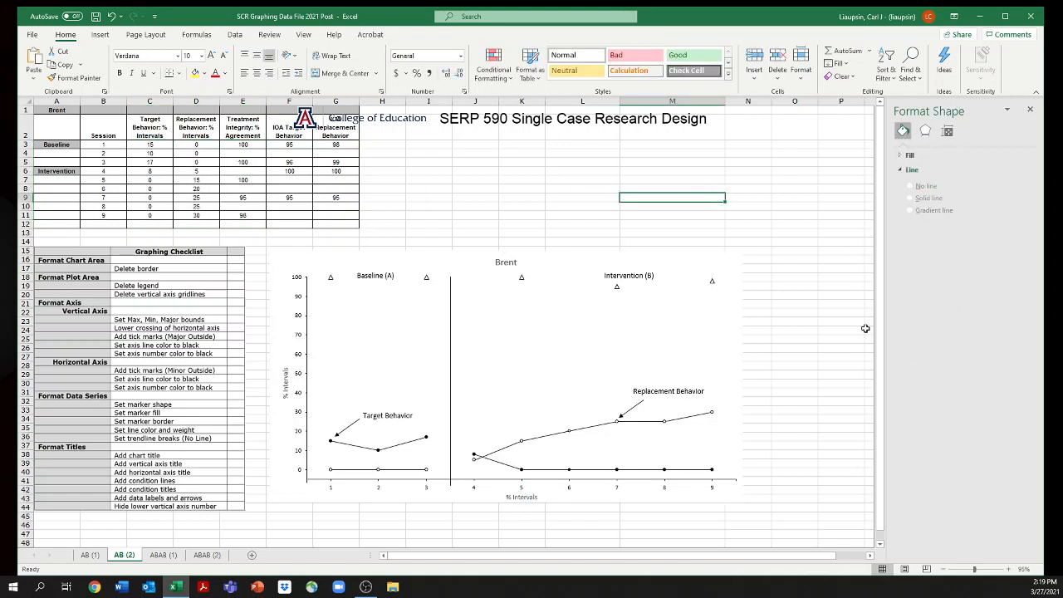